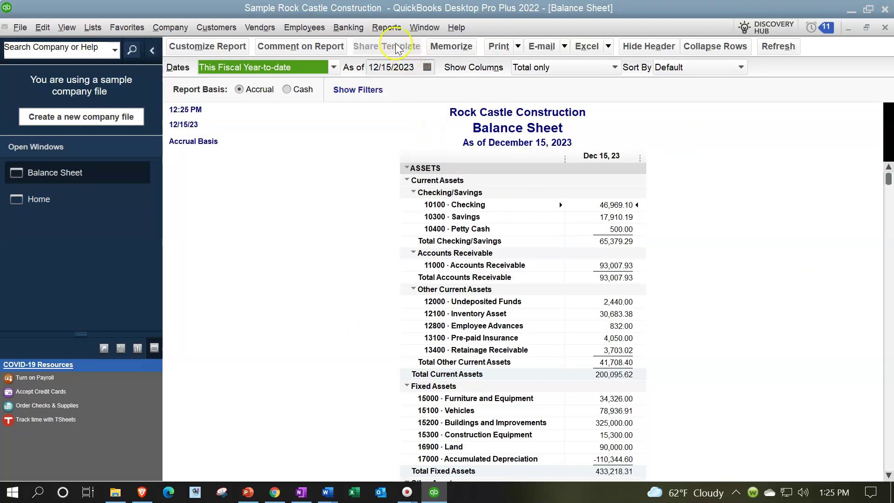
Open the standard Profit & Loss report and set its start date to 01/01/2023
{"action": "left_click", "coordinate": [386, 27]}
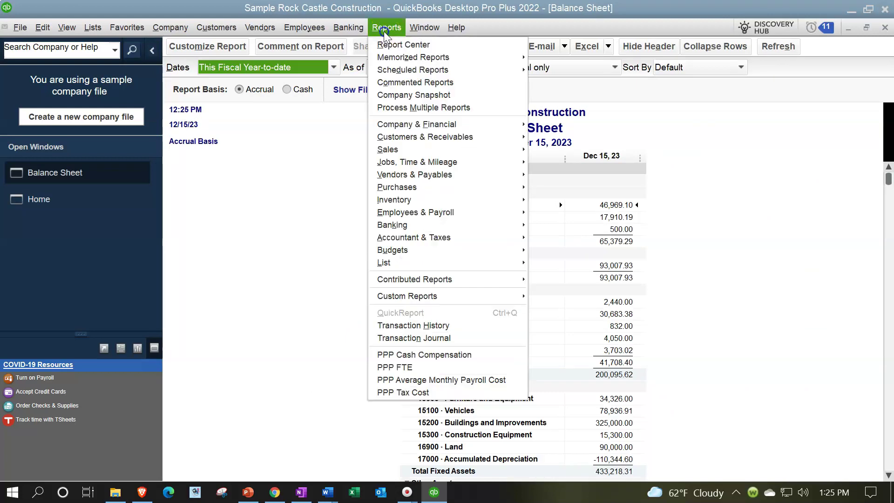
{"action": "left_click", "coordinate": [414, 125]}
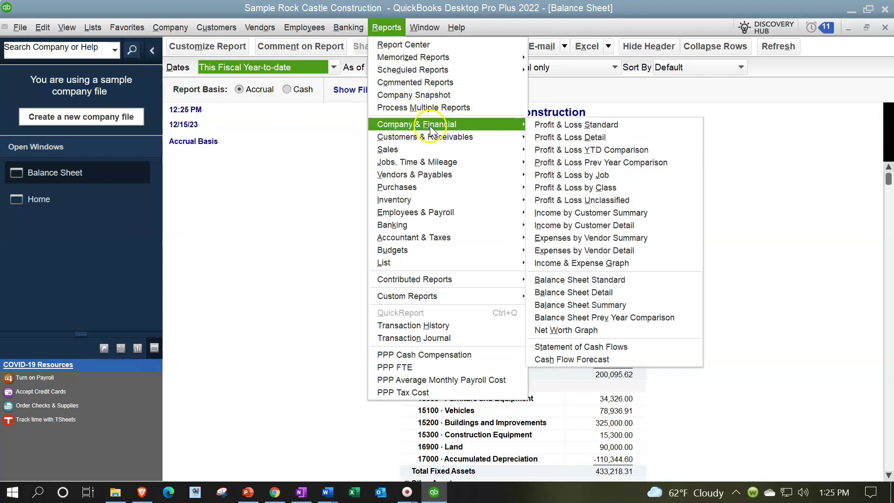
{"action": "left_click", "coordinate": [532, 125]}
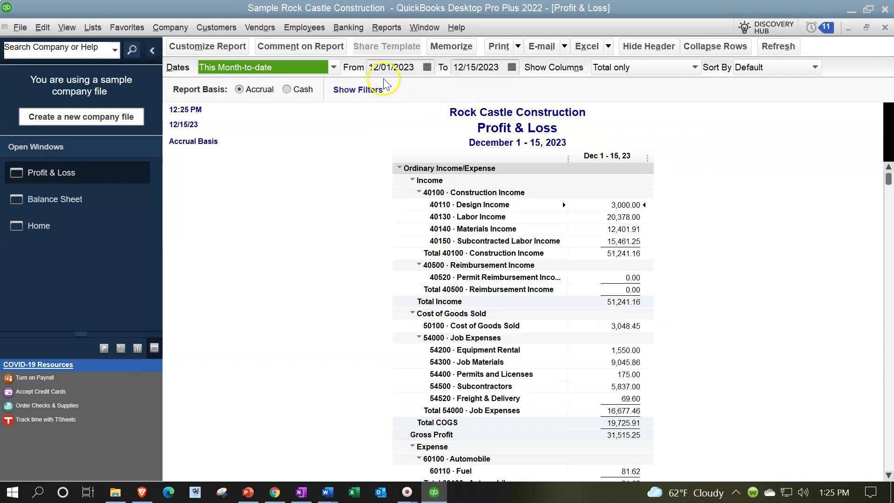
{"action": "left_click", "coordinate": [375, 69]}
{"action": "key", "text": "y"}
{"action": "key", "text": "Tab"}
{"action": "key", "text": "Tab"}
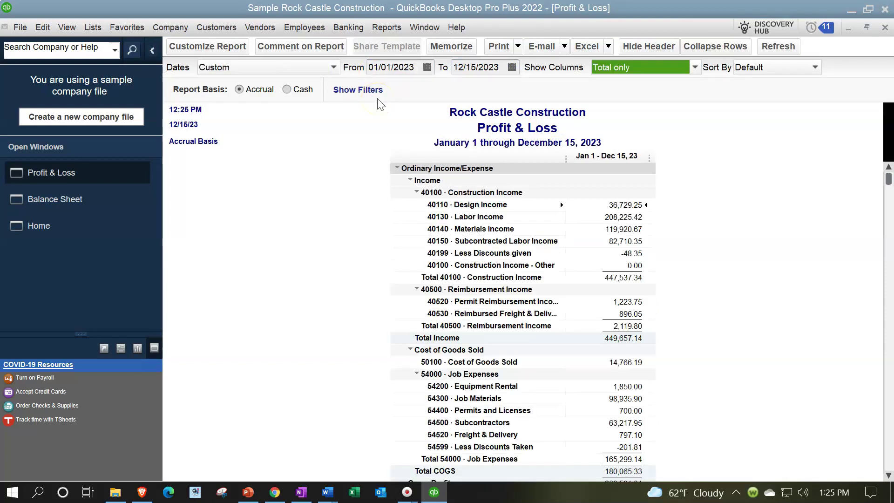
{"action": "left_click", "coordinate": [330, 186]}
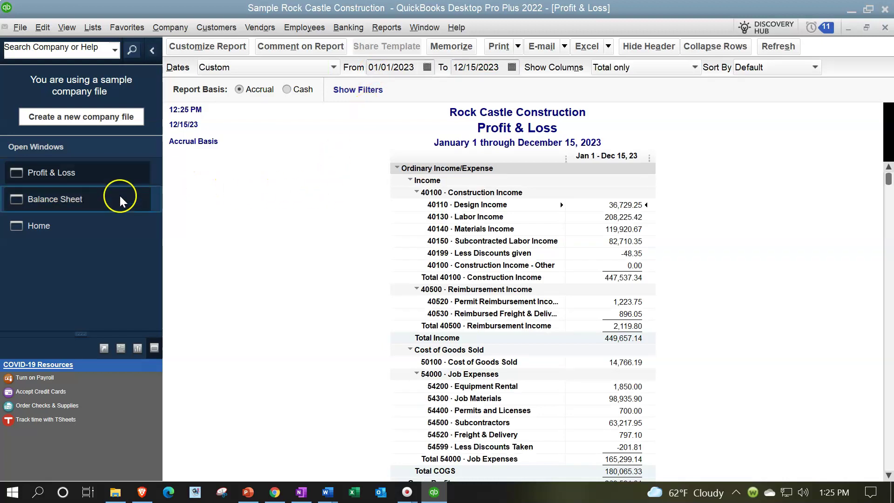
Return to the home page and collapse the list of open windows
{"action": "left_click", "coordinate": [90, 225]}
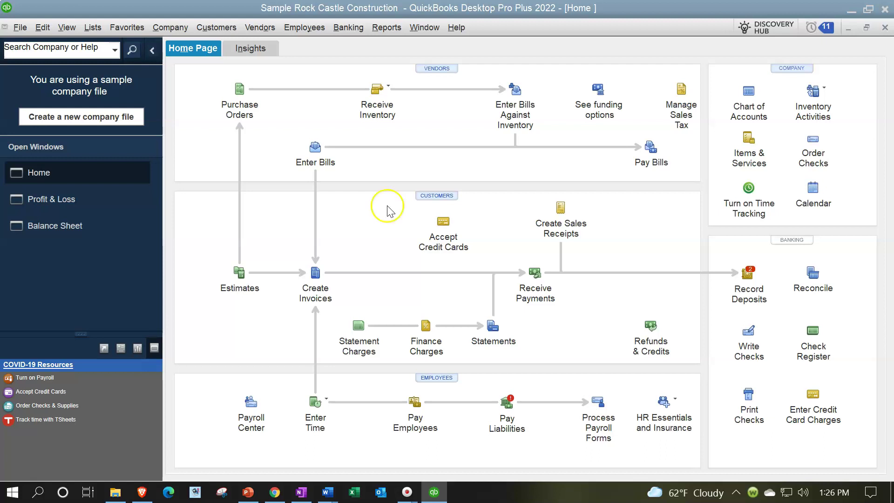
{"action": "left_click", "coordinate": [152, 55]}
{"action": "left_click", "coordinate": [200, 292]}
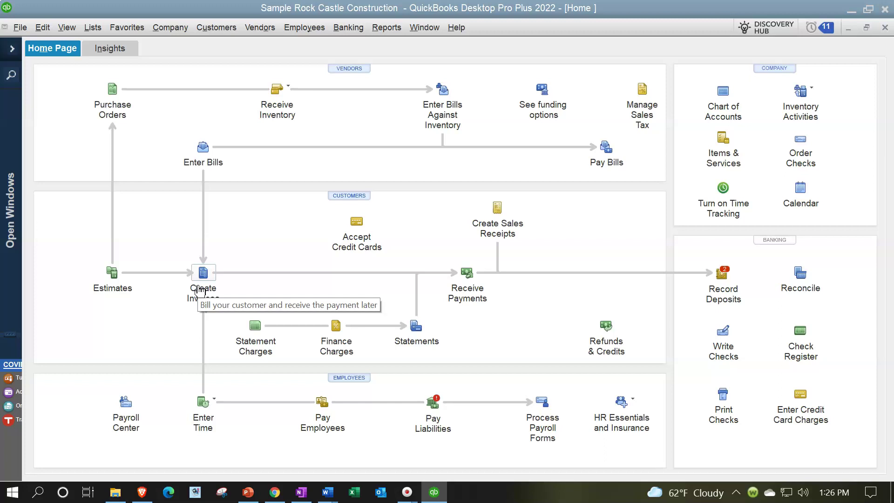
{"action": "left_click", "coordinate": [193, 325]}
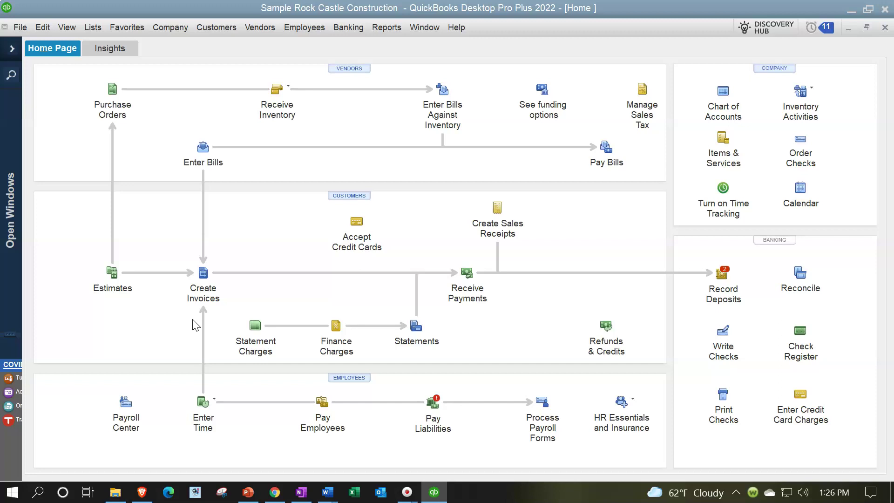
{"action": "left_click", "coordinate": [201, 292]}
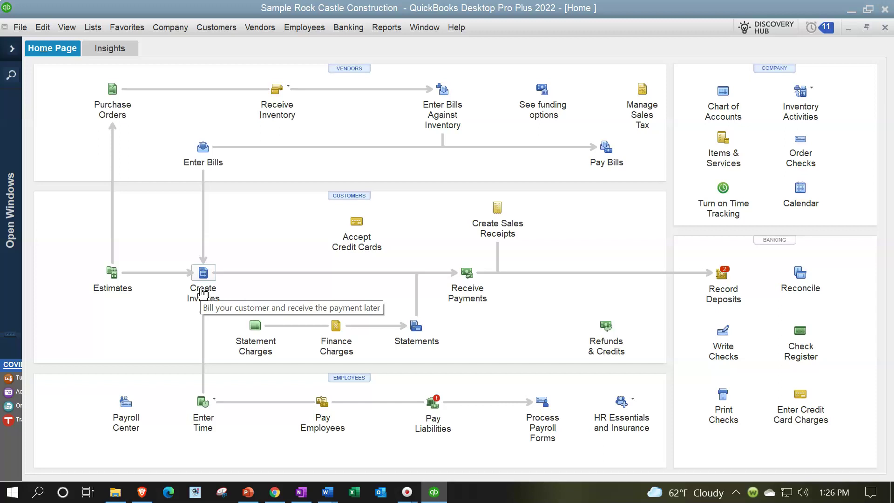
{"action": "left_click", "coordinate": [206, 313]}
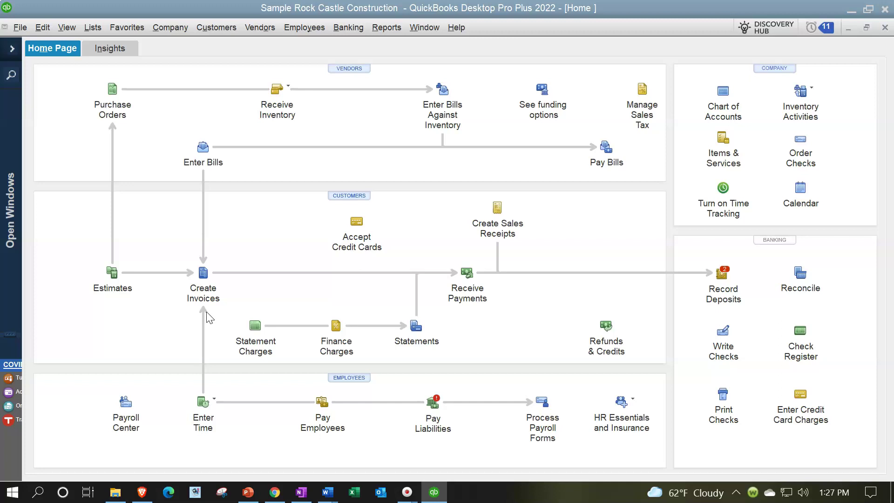
{"action": "left_click", "coordinate": [209, 300]}
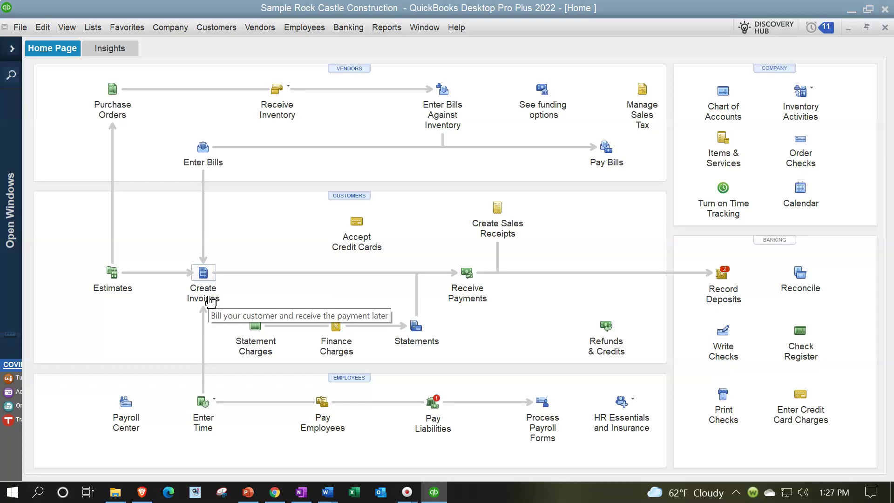
{"action": "left_click", "coordinate": [495, 240]}
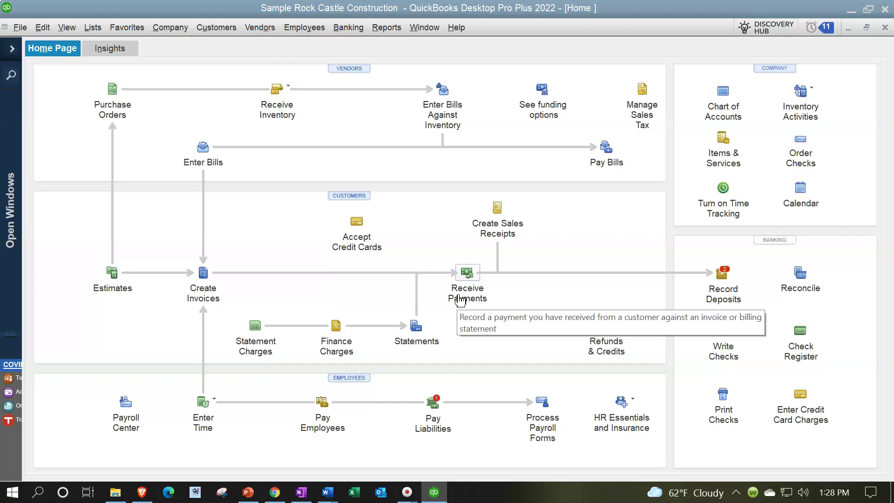
{"action": "left_click", "coordinate": [462, 305]}
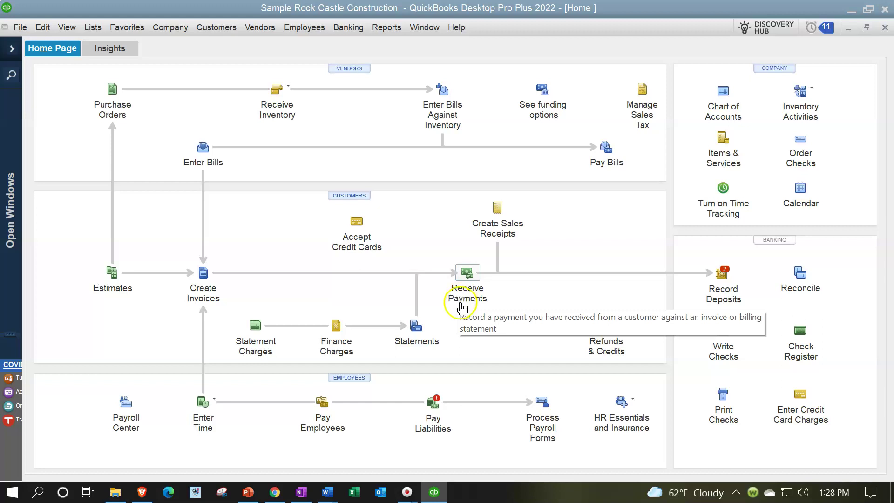
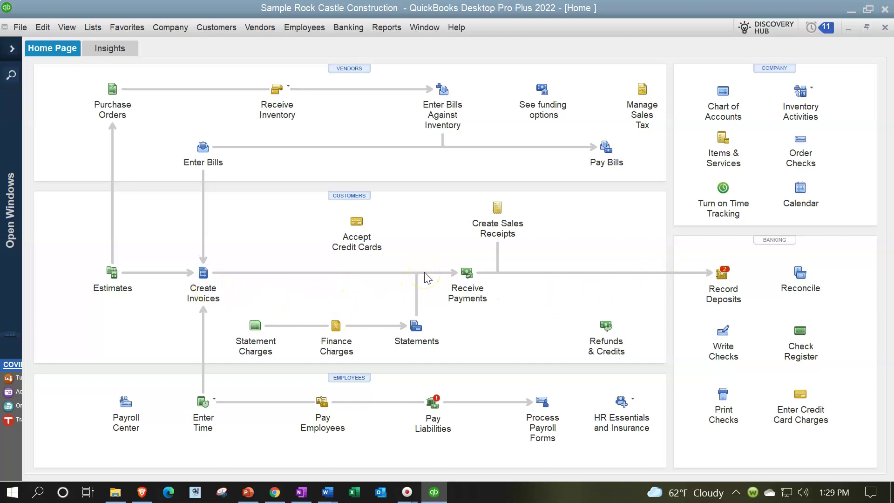
Open the Receive Payments form and review its formatting, reports and payments options
{"action": "left_click", "coordinate": [468, 275]}
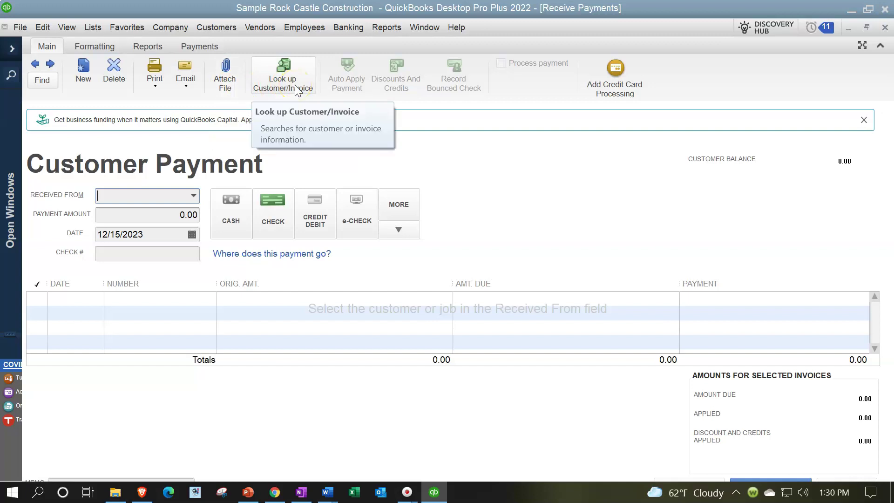
{"action": "left_click", "coordinate": [106, 47]}
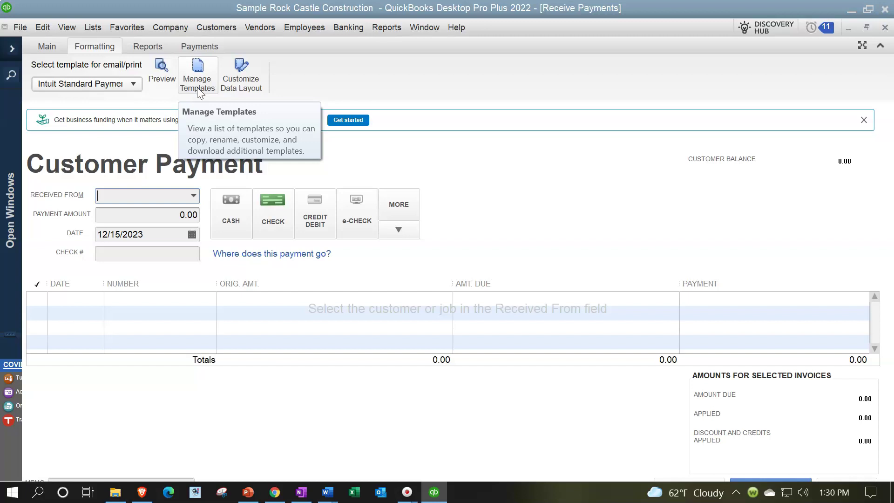
{"action": "left_click", "coordinate": [239, 89]}
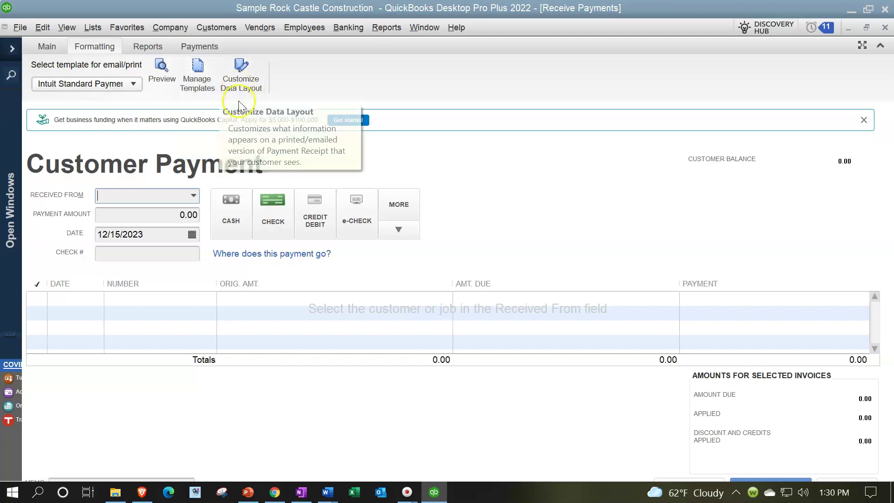
{"action": "left_click", "coordinate": [148, 47]}
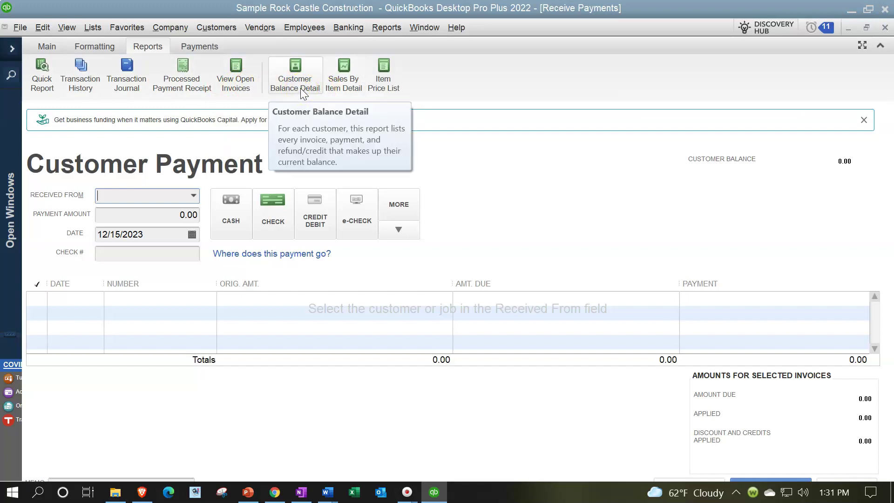
{"action": "left_click", "coordinate": [197, 47]}
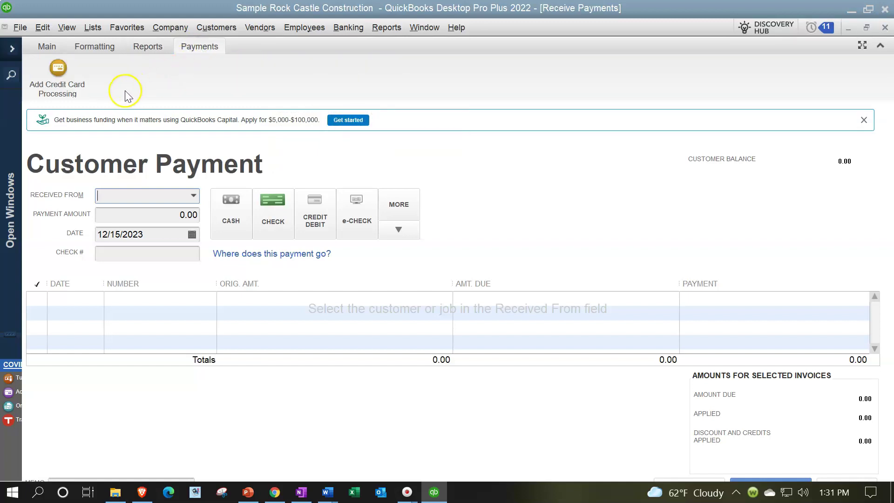
{"action": "left_click", "coordinate": [46, 47]}
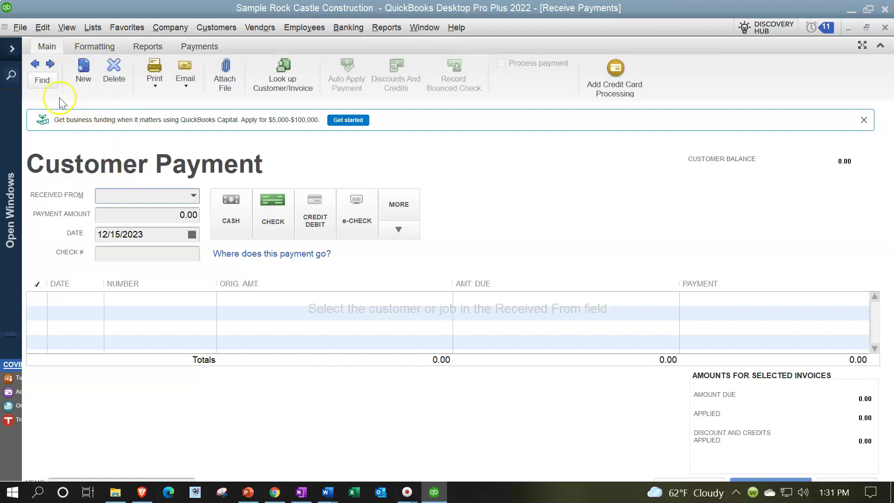
Bring up the previously recorded customer payment and view the list of customers and jobs it can be received from
{"action": "left_click", "coordinate": [37, 64]}
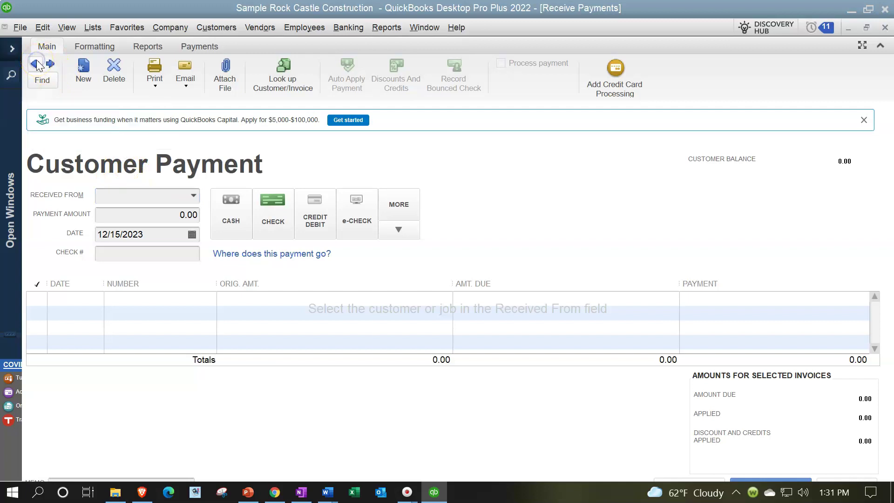
{"action": "key", "text": "Tab"}
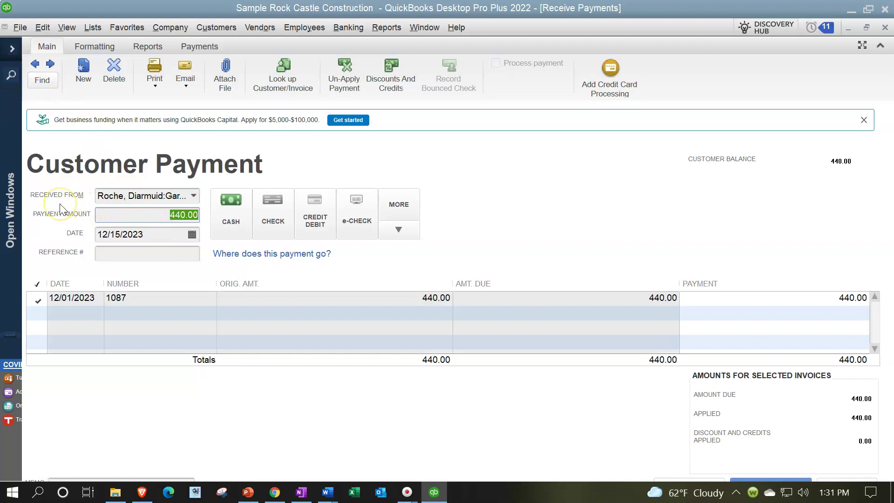
{"action": "left_click", "coordinate": [197, 197]}
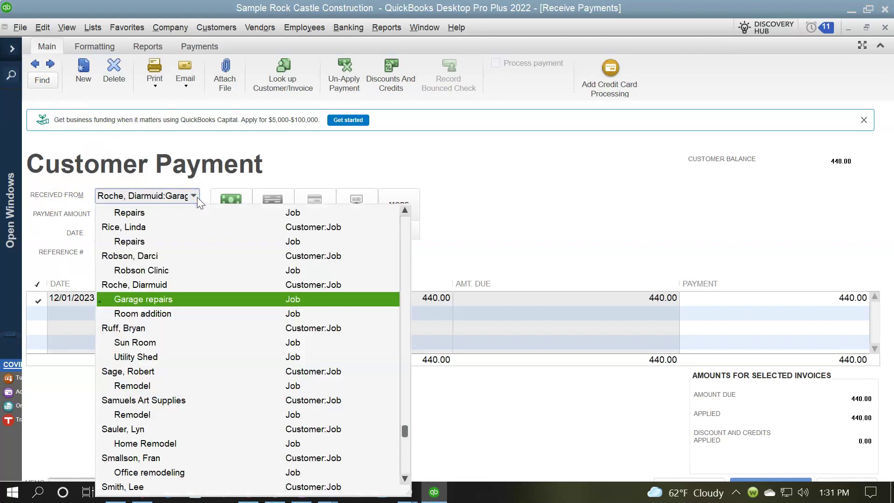
{"action": "left_click", "coordinate": [197, 197]}
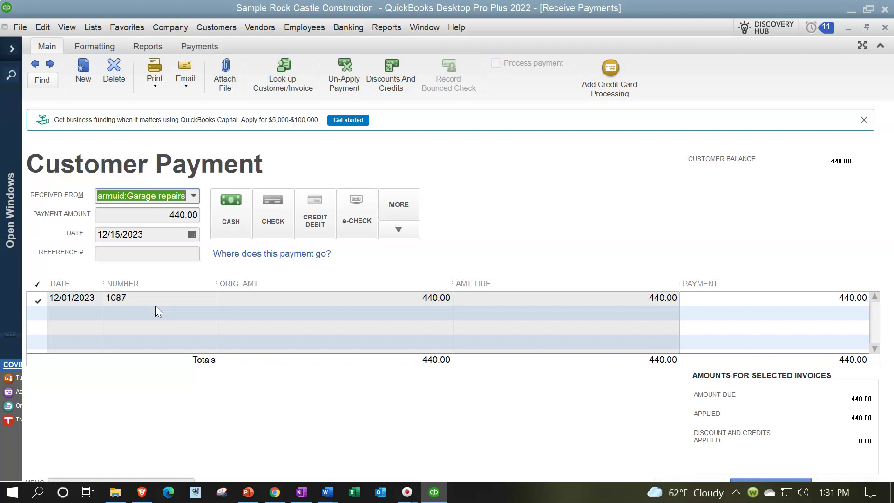
{"action": "left_click", "coordinate": [84, 309]}
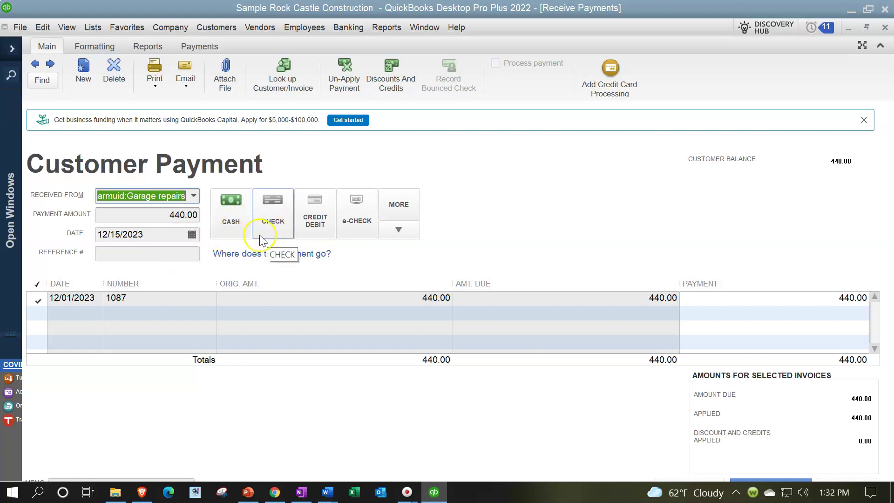
Switch the payment method to check and place the cursor in the check number field
{"action": "left_click", "coordinate": [231, 238]}
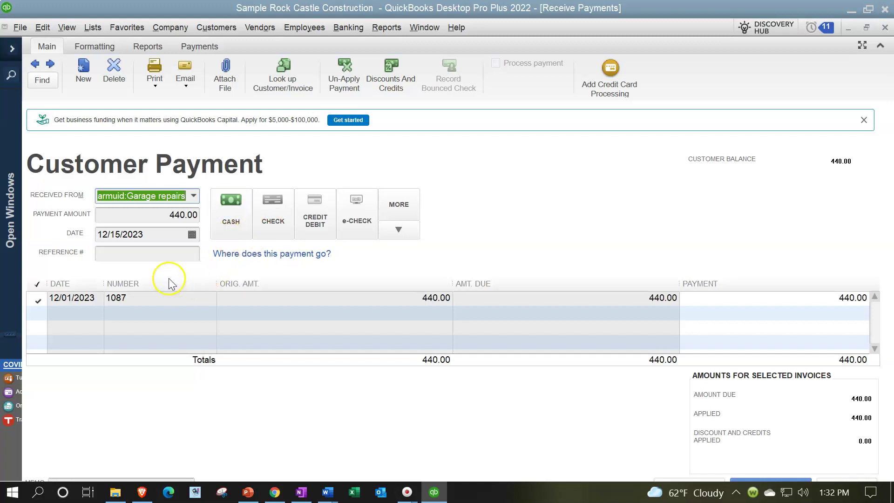
{"action": "left_click", "coordinate": [118, 254]}
{"action": "left_click", "coordinate": [272, 215]}
{"action": "left_click", "coordinate": [103, 252]}
{"action": "left_click", "coordinate": [105, 252]}
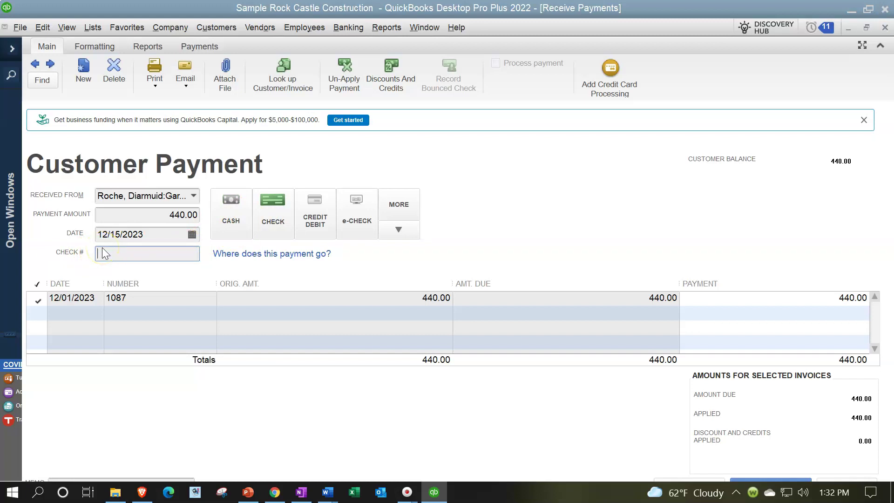
Preview the credit/debit card information entry without filling it in, and try the e-check method with its reference number field
{"action": "left_click", "coordinate": [309, 216]}
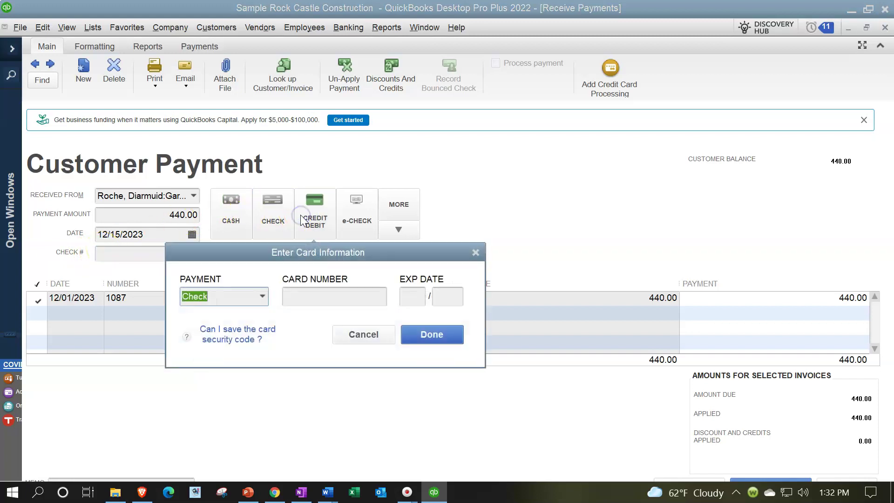
{"action": "left_click", "coordinate": [475, 252]}
{"action": "left_click", "coordinate": [364, 223]}
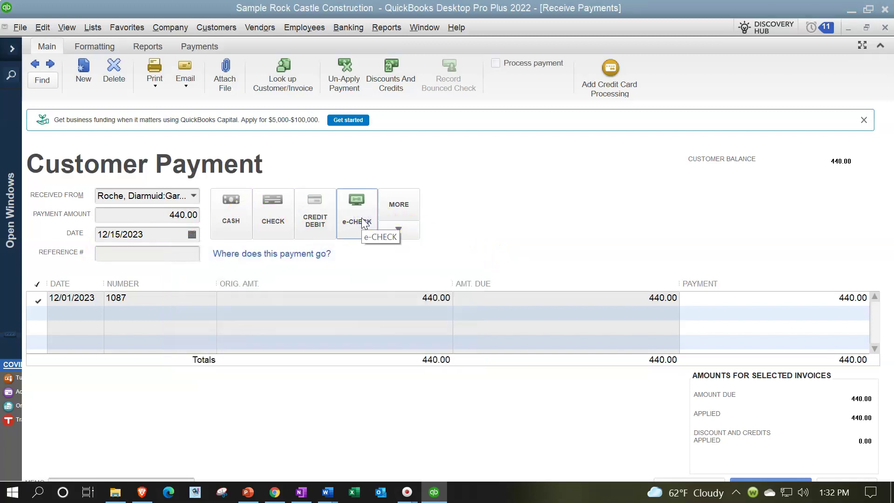
{"action": "left_click", "coordinate": [161, 252]}
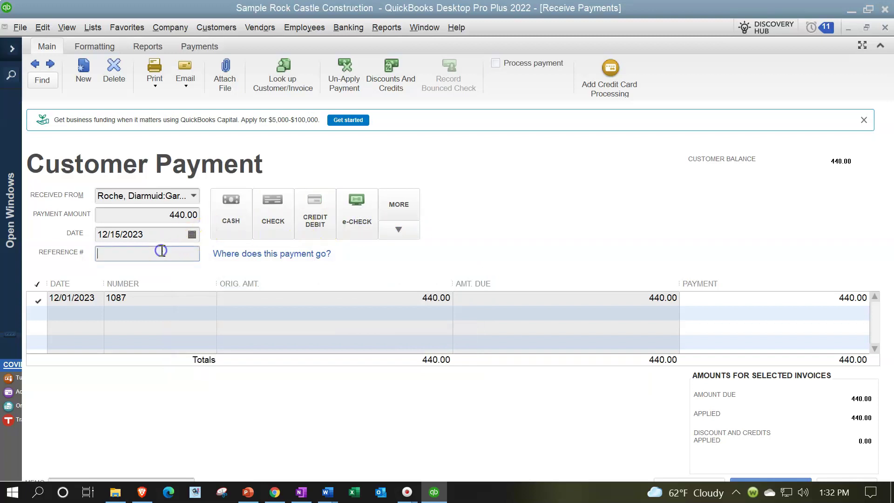
View the additional payment methods and set the payment method back to cash
{"action": "left_click", "coordinate": [390, 233]}
{"action": "left_click", "coordinate": [563, 111]}
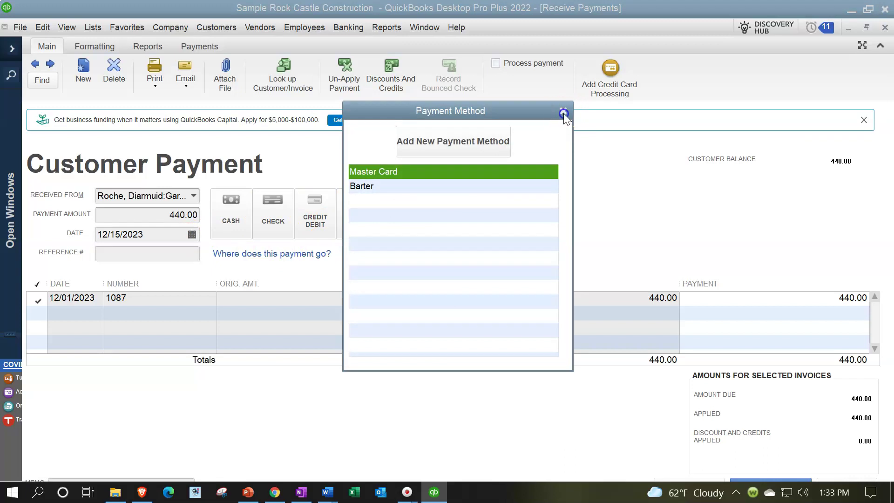
{"action": "left_click", "coordinate": [230, 226]}
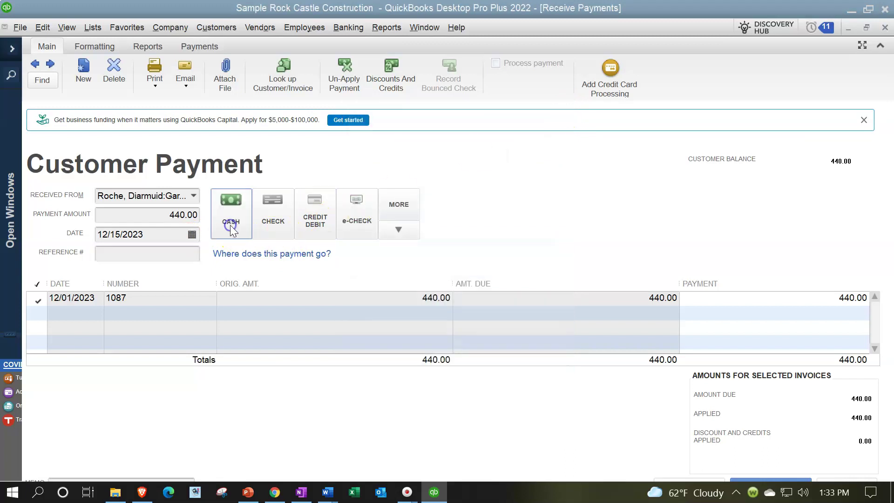
{"action": "left_click", "coordinate": [515, 222]}
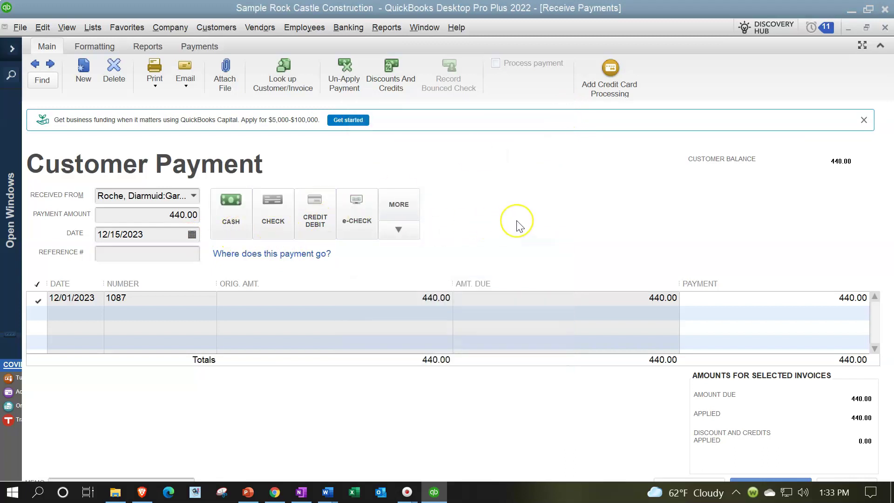
{"action": "left_click", "coordinate": [515, 217]}
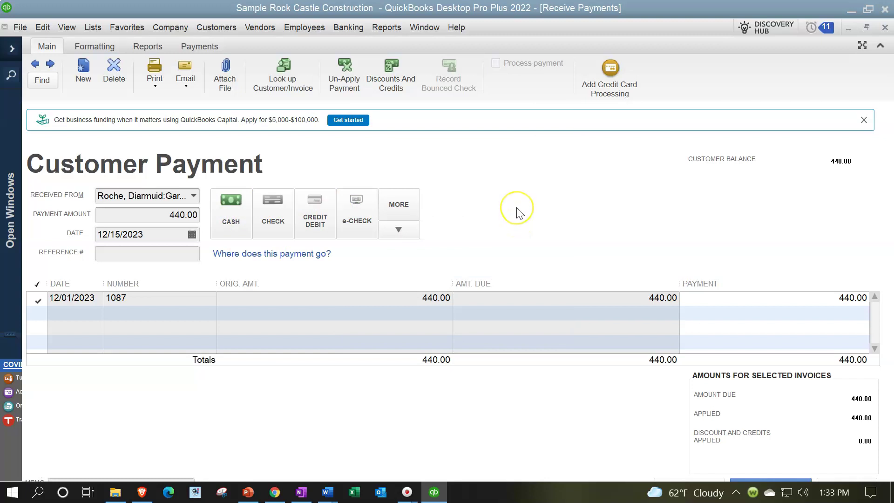
{"action": "left_click", "coordinate": [512, 214]}
{"action": "left_click", "coordinate": [586, 352]}
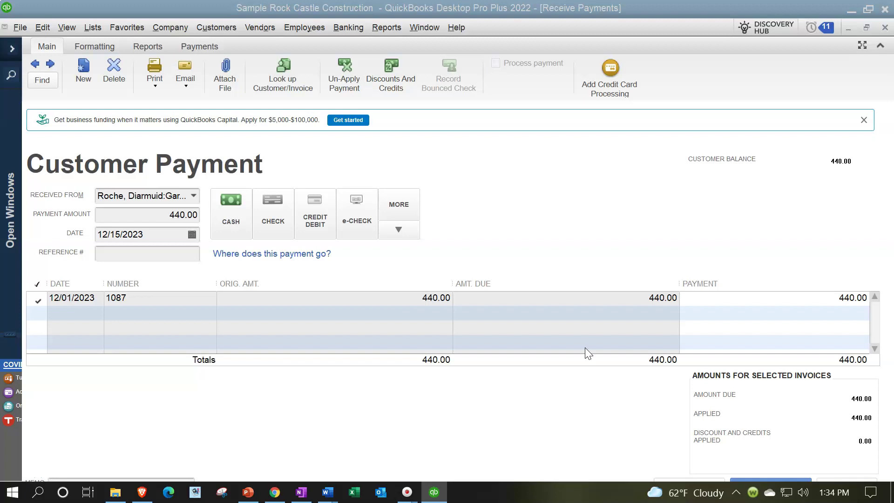
Try cash and check as the payment method, and close the customer payment without recording the changes
{"action": "left_click", "coordinate": [242, 233]}
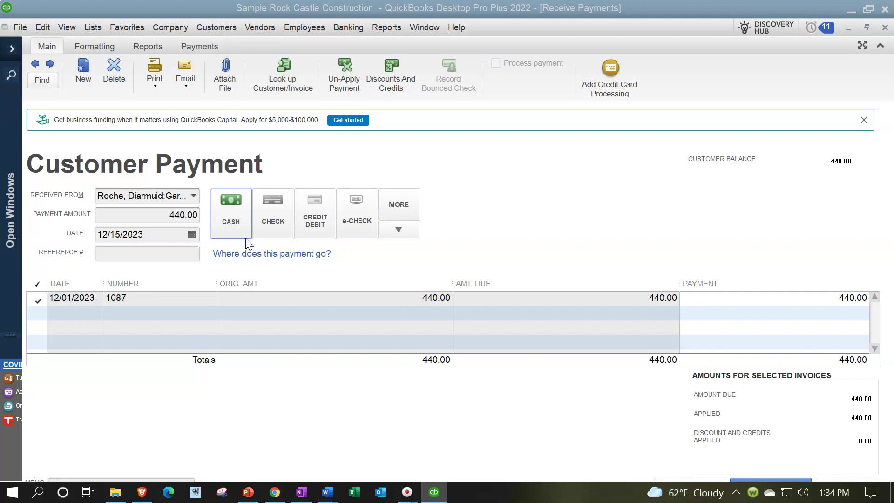
{"action": "left_click", "coordinate": [240, 237]}
{"action": "left_click", "coordinate": [277, 237]}
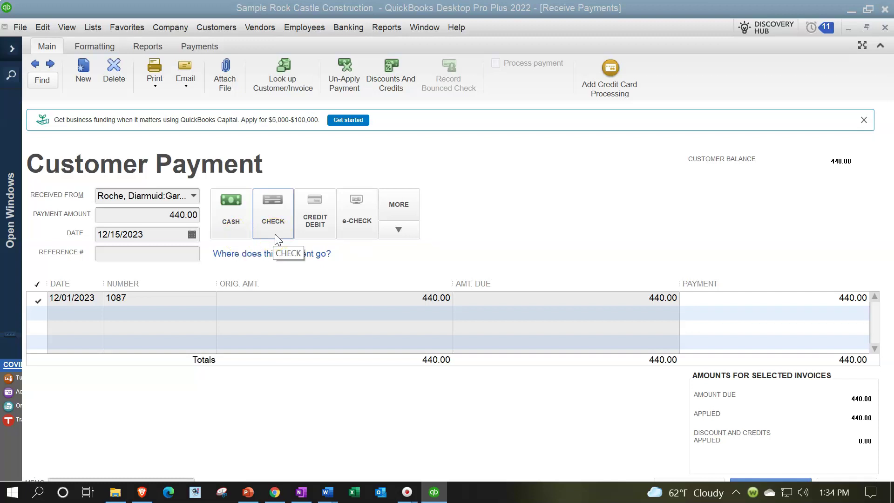
{"action": "left_click", "coordinate": [228, 234]}
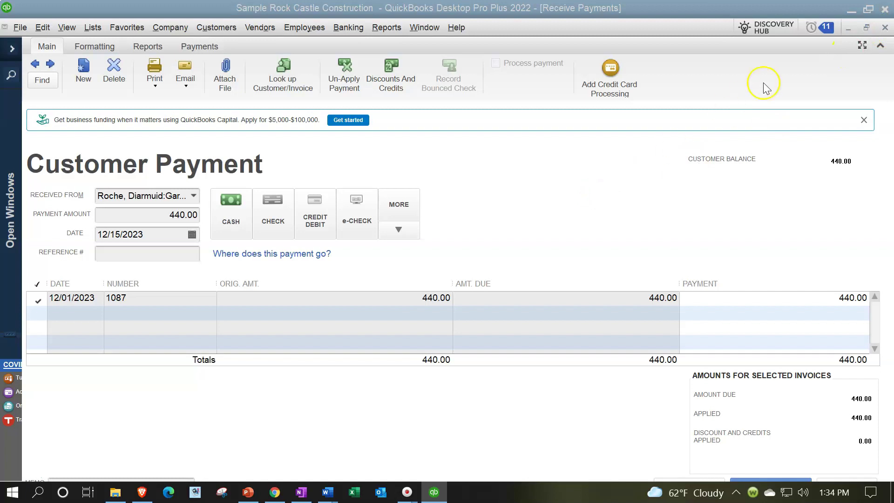
{"action": "left_click", "coordinate": [884, 27]}
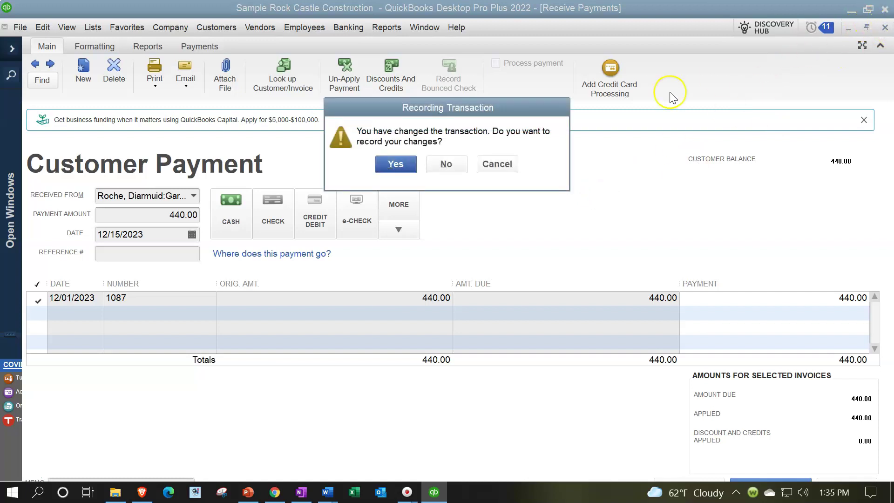
{"action": "left_click", "coordinate": [458, 164]}
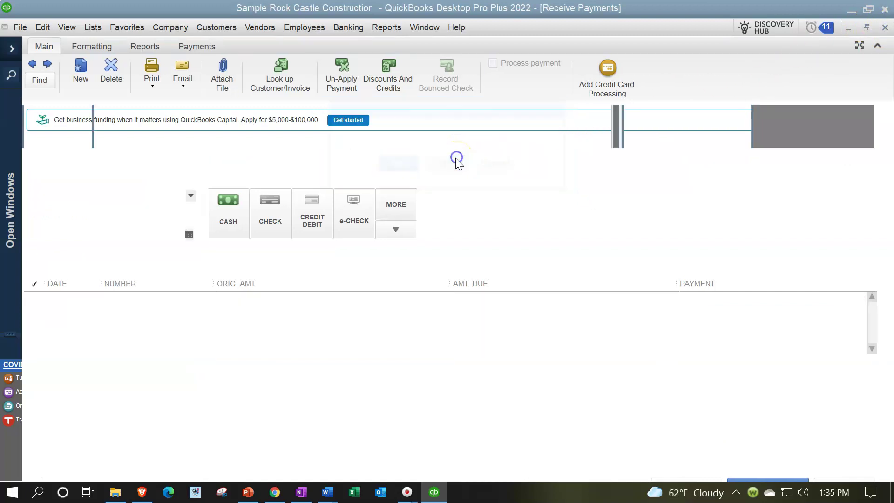
Turn off Use Undeposited Funds as a default deposit to account in the company Payments preferences, and allow all open windows to close
{"action": "left_click", "coordinate": [43, 27]}
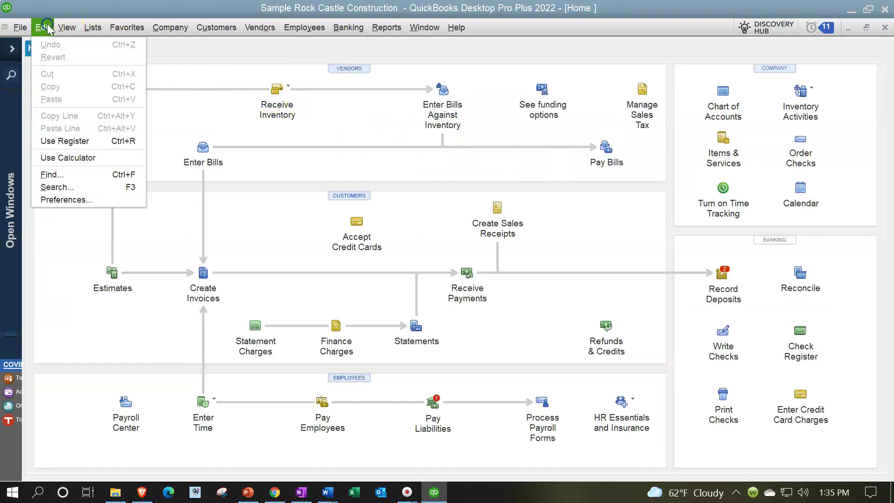
{"action": "left_click", "coordinate": [70, 200]}
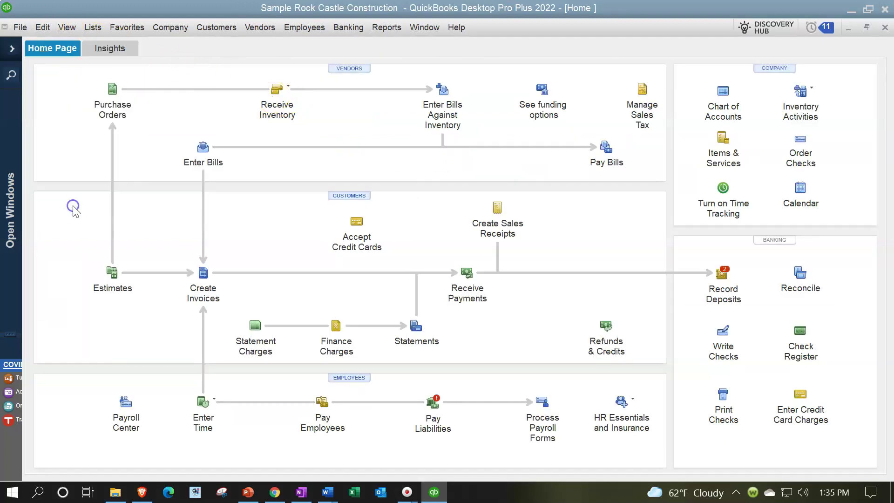
{"action": "left_click", "coordinate": [176, 257]}
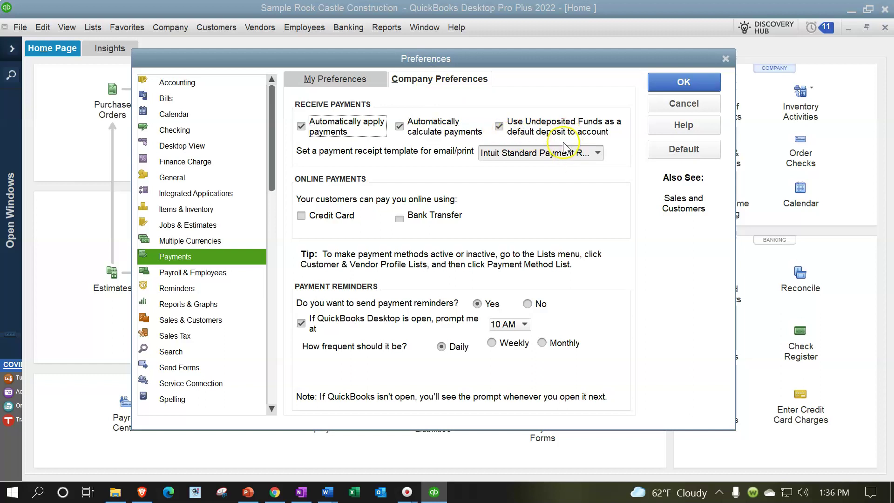
{"action": "left_click", "coordinate": [499, 127]}
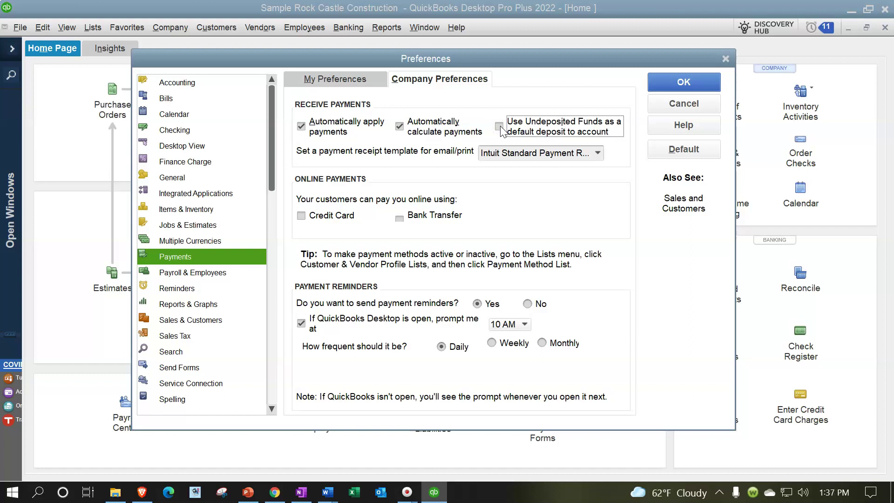
{"action": "left_click", "coordinate": [665, 82]}
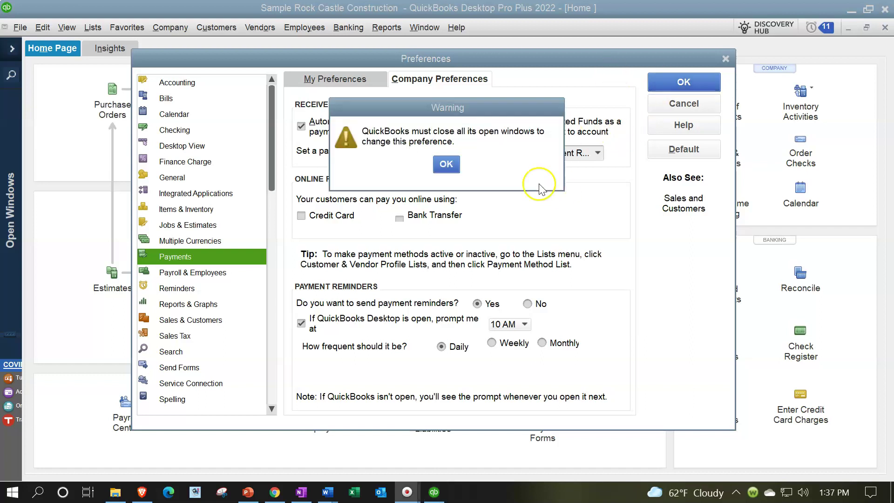
{"action": "left_click", "coordinate": [445, 163]}
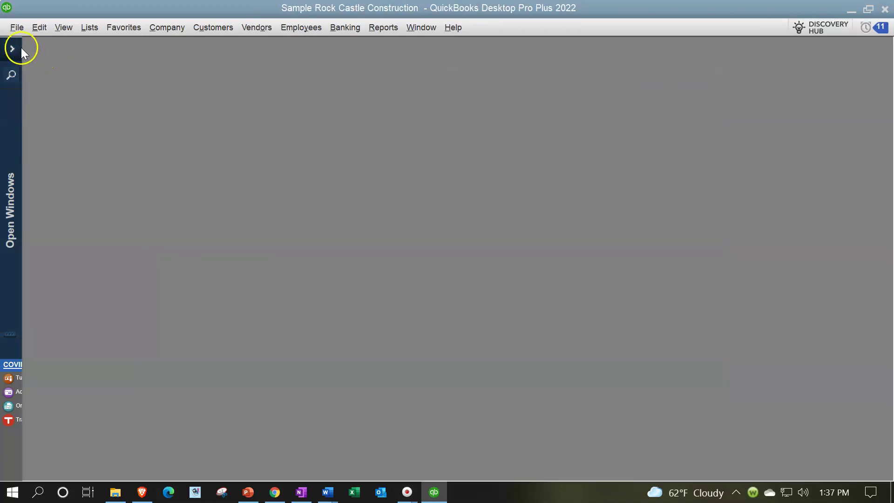
Expand the Open Windows list, and reopen the Home Page at full window size
{"action": "left_click", "coordinate": [11, 49]}
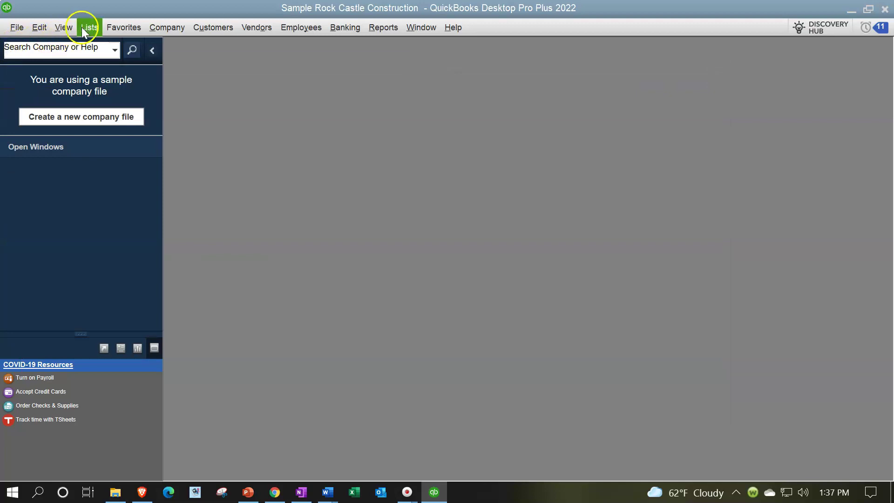
{"action": "left_click", "coordinate": [166, 19]}
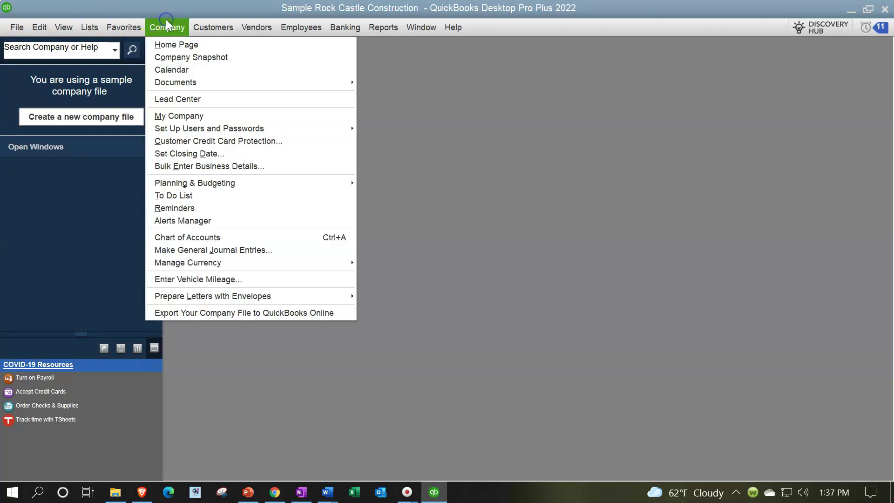
{"action": "left_click", "coordinate": [180, 49]}
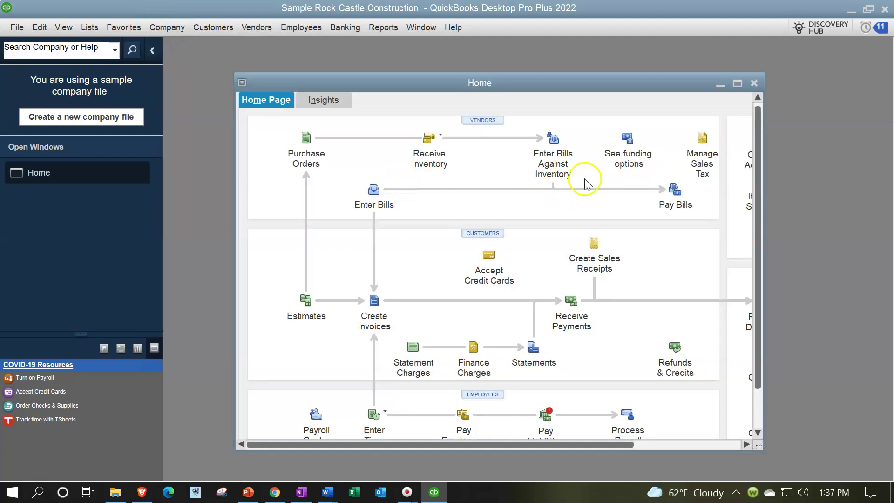
{"action": "left_click", "coordinate": [737, 84]}
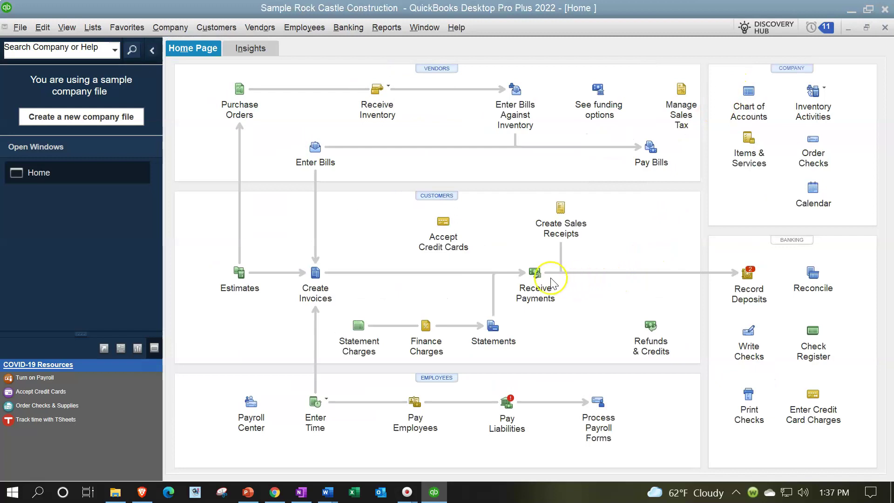
Open the Receive Payments form, go back to the previously recorded customer payment and collapse the Open Windows list
{"action": "left_click", "coordinate": [535, 276]}
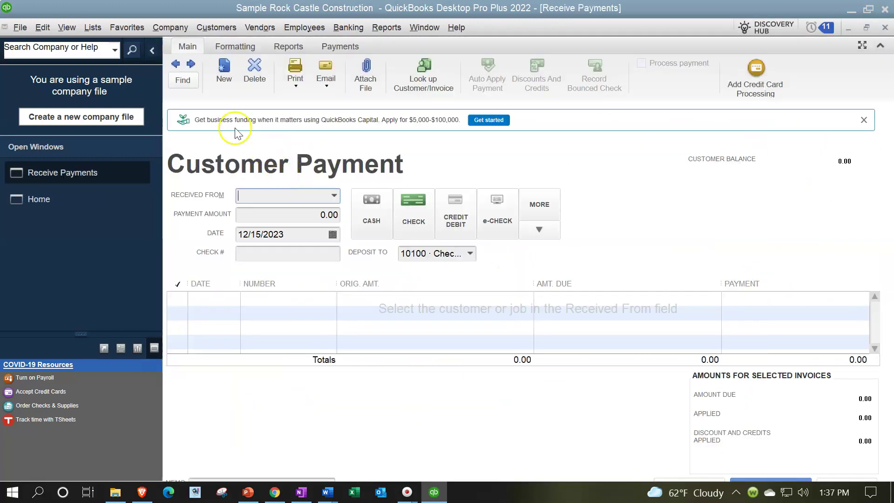
{"action": "left_click", "coordinate": [175, 64]}
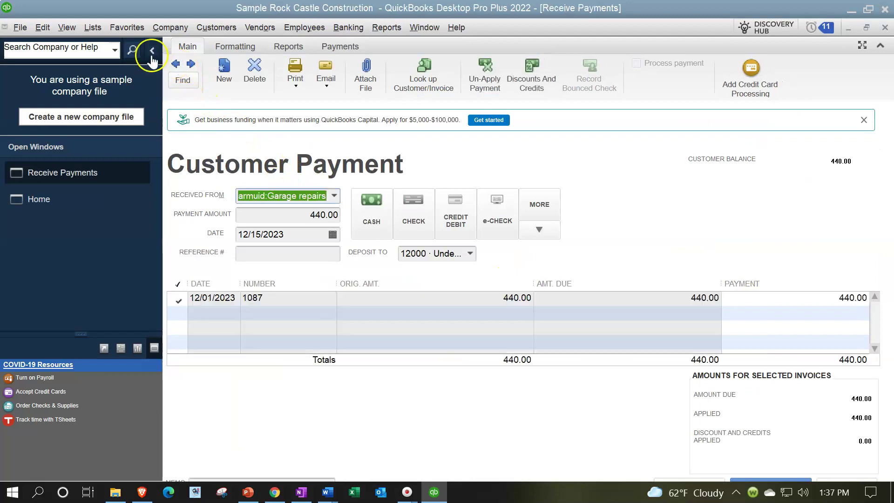
{"action": "left_click", "coordinate": [152, 52]}
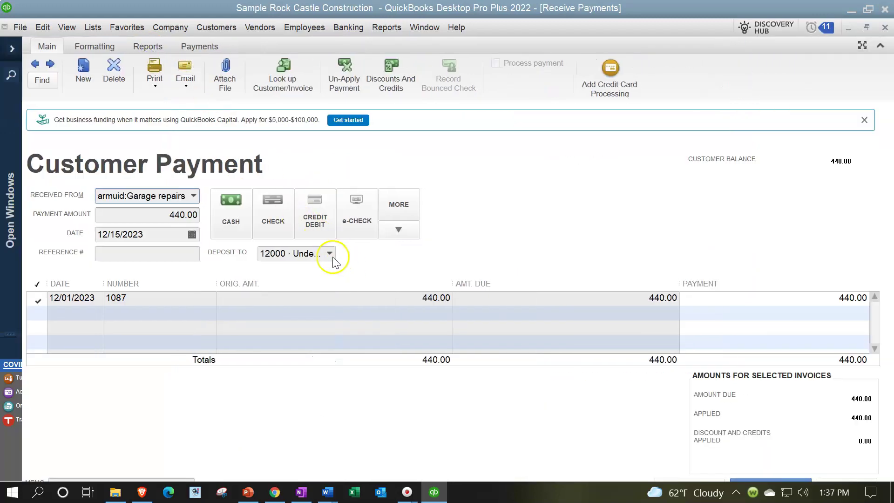
View the accounts available for Deposit To and keep 12000 · Undeposited Funds for the payment
{"action": "left_click", "coordinate": [329, 254]}
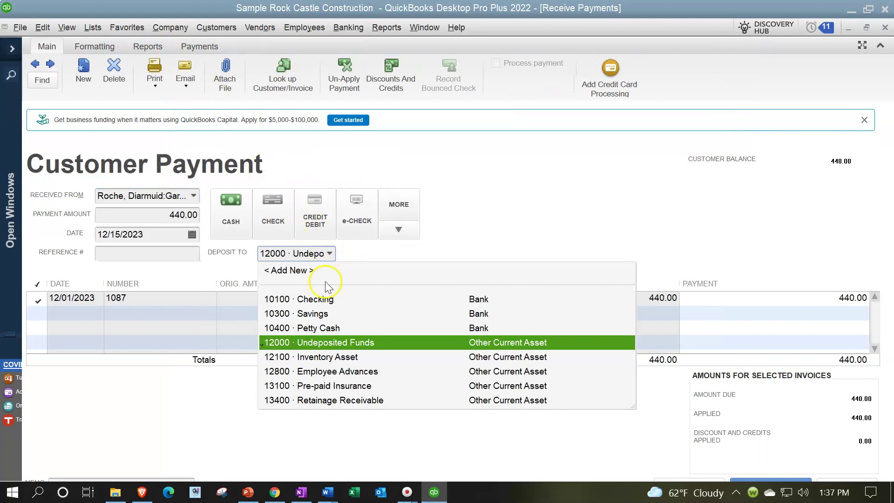
{"action": "left_click", "coordinate": [325, 349]}
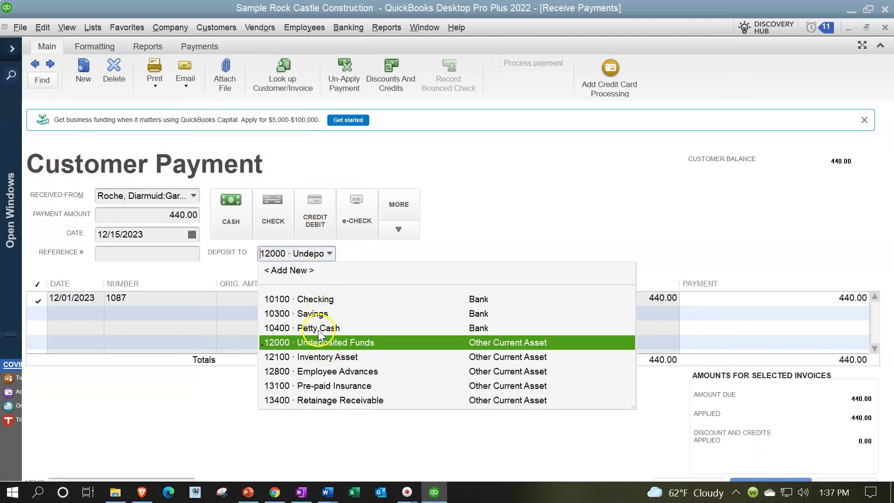
{"action": "left_click", "coordinate": [466, 217]}
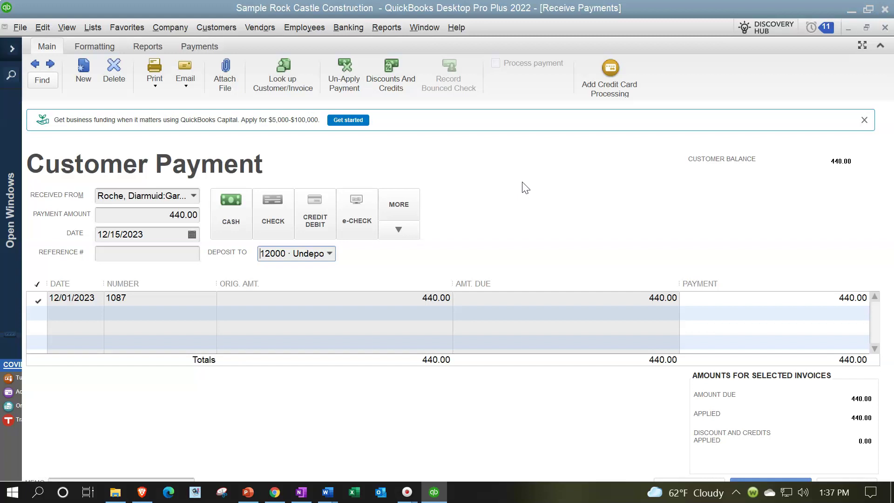
{"action": "left_click", "coordinate": [334, 254]}
{"action": "left_click", "coordinate": [367, 249]}
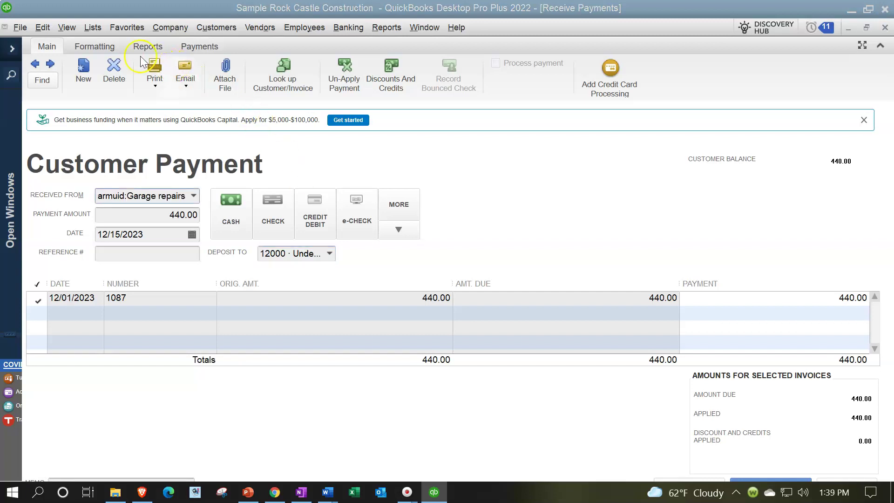
Review the payment's Transaction Journal with the Account column widened, and close both the journal and the payment form
{"action": "left_click", "coordinate": [102, 45]}
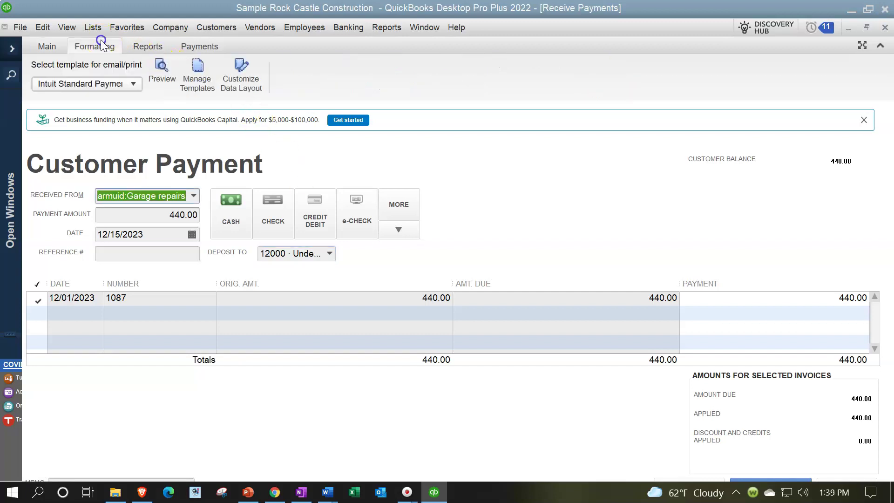
{"action": "left_click", "coordinate": [141, 48]}
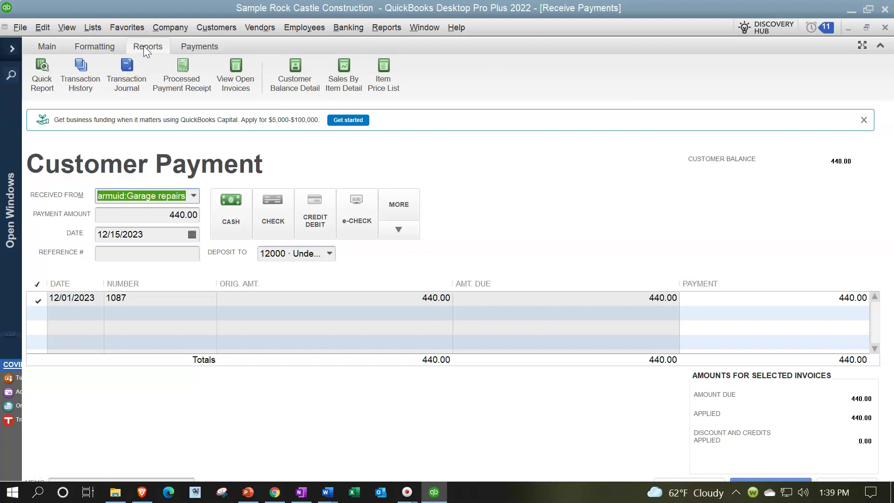
{"action": "left_click", "coordinate": [133, 80]}
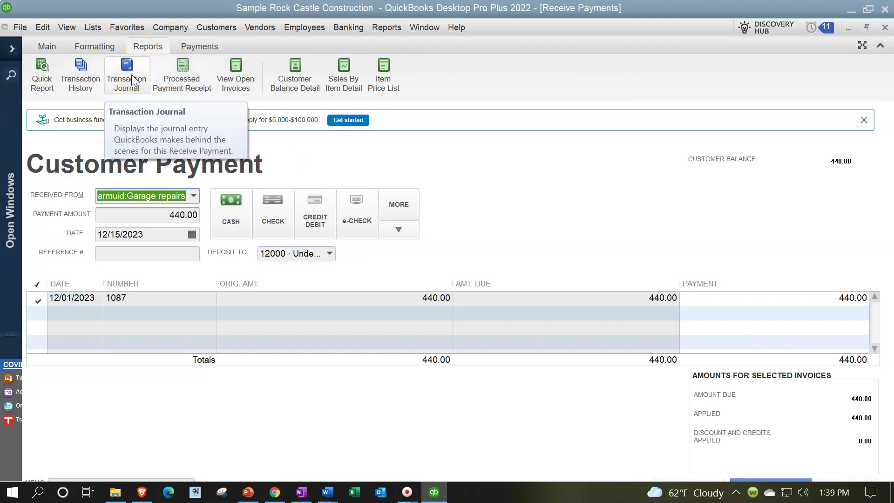
{"action": "left_click", "coordinate": [133, 77]}
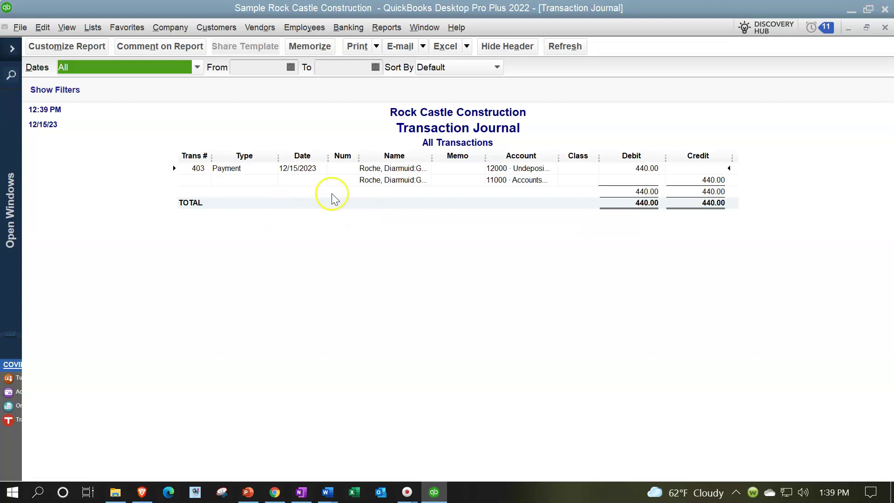
{"action": "left_click_drag", "start_coordinate": [559, 158], "coordinate": [589, 149]}
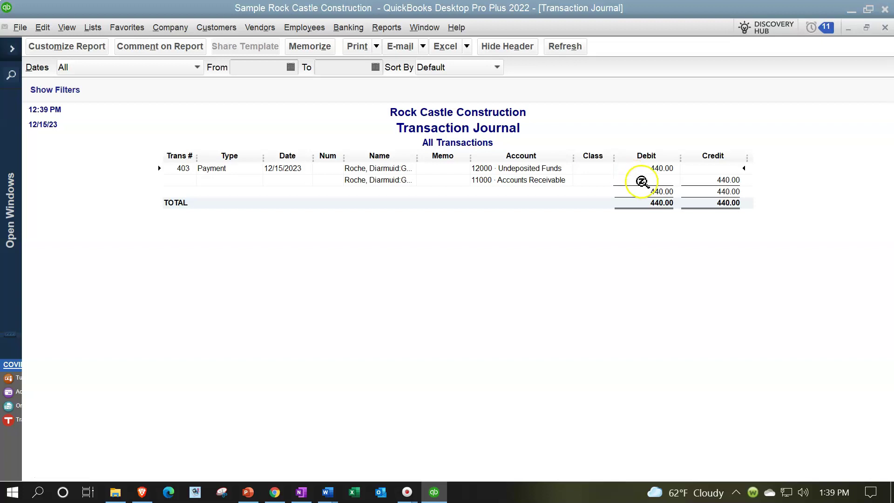
{"action": "left_click", "coordinate": [693, 180]}
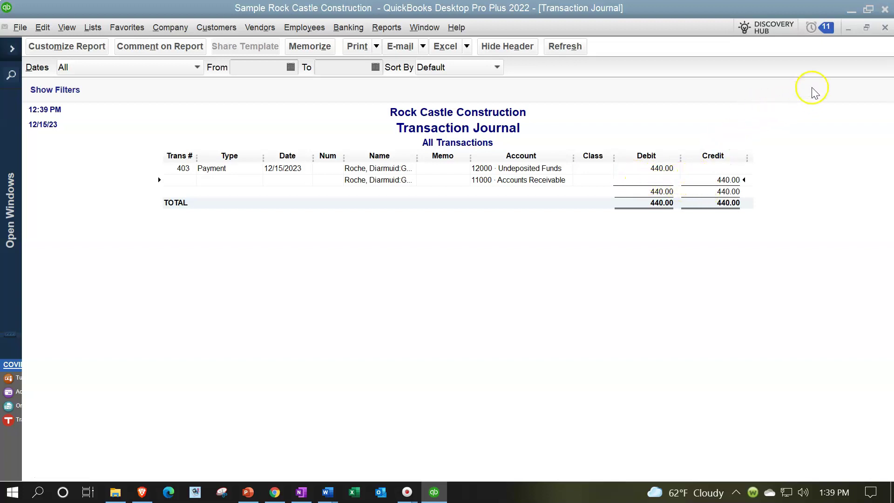
{"action": "left_click", "coordinate": [884, 28]}
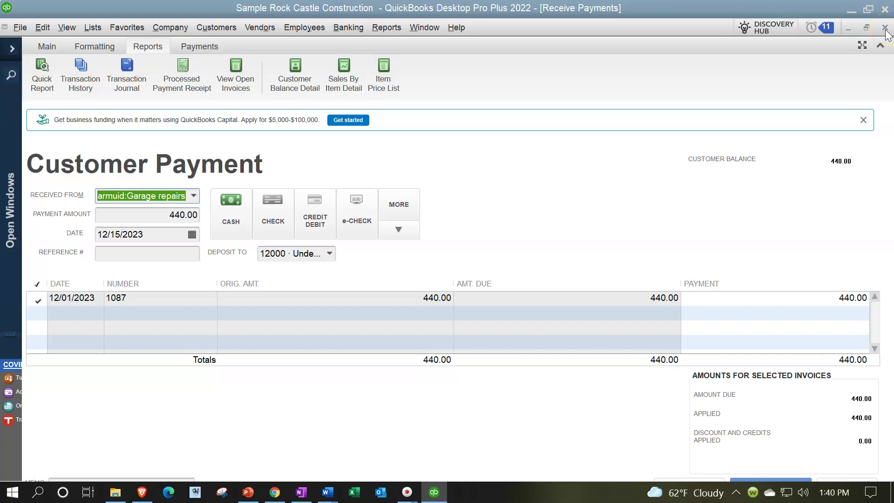
{"action": "left_click", "coordinate": [884, 27]}
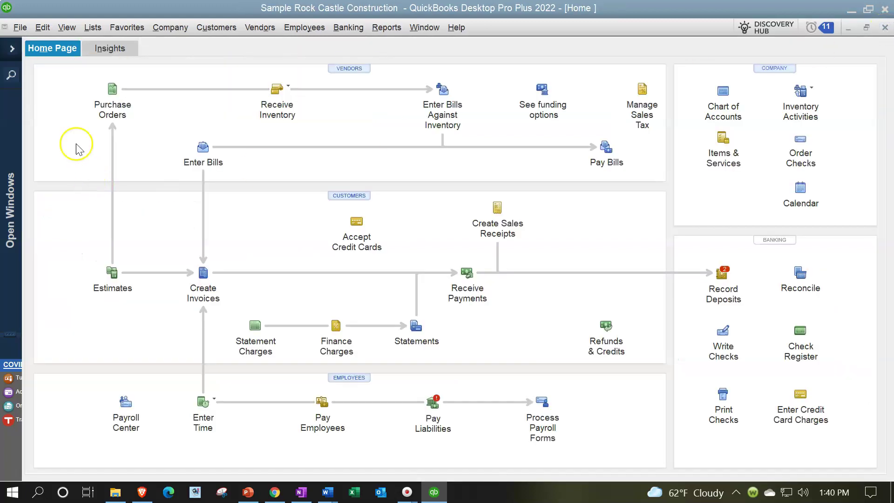
Expand the Open Windows list and open the Balance Sheet Standard report
{"action": "left_click", "coordinate": [12, 49]}
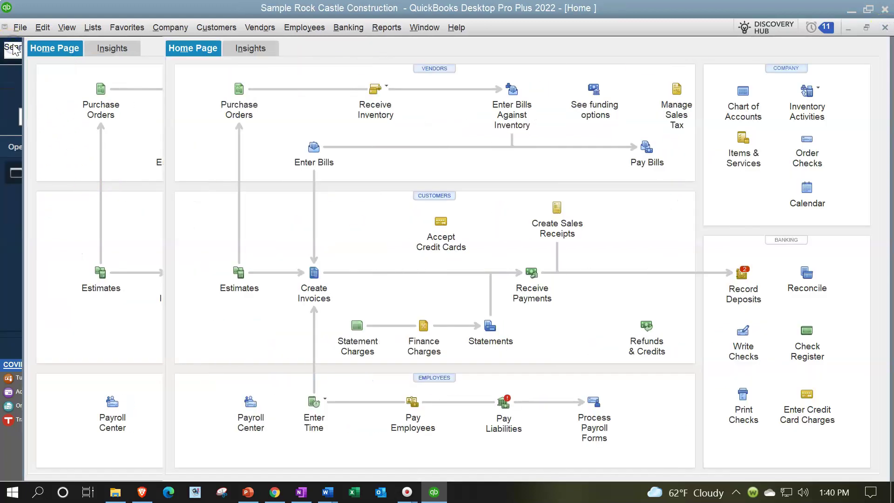
{"action": "left_click", "coordinate": [389, 27]}
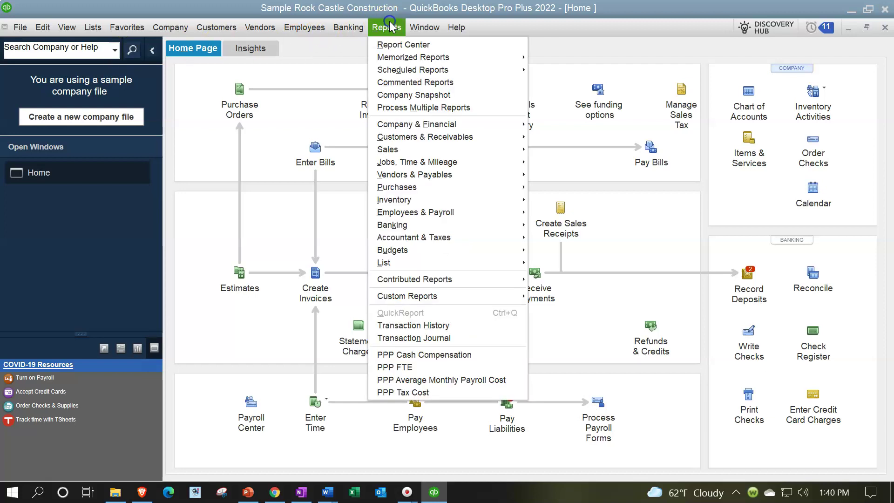
{"action": "mouse_move", "coordinate": [466, 124]}
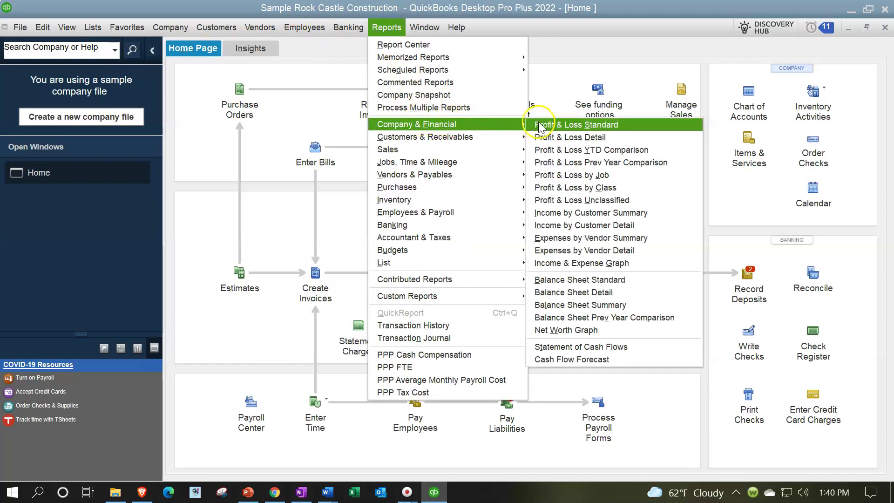
{"action": "left_click", "coordinate": [565, 279]}
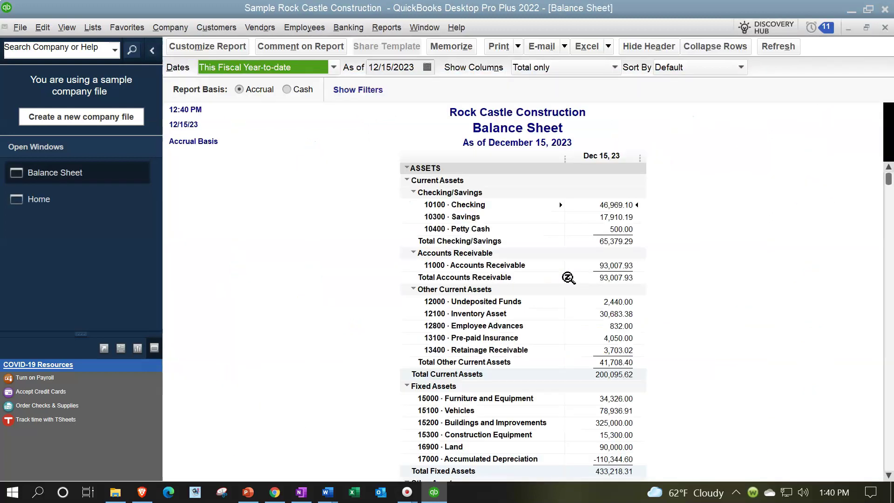
Open the Profit & Loss Standard report and set its start date to 01/01/2023
{"action": "left_click", "coordinate": [382, 35]}
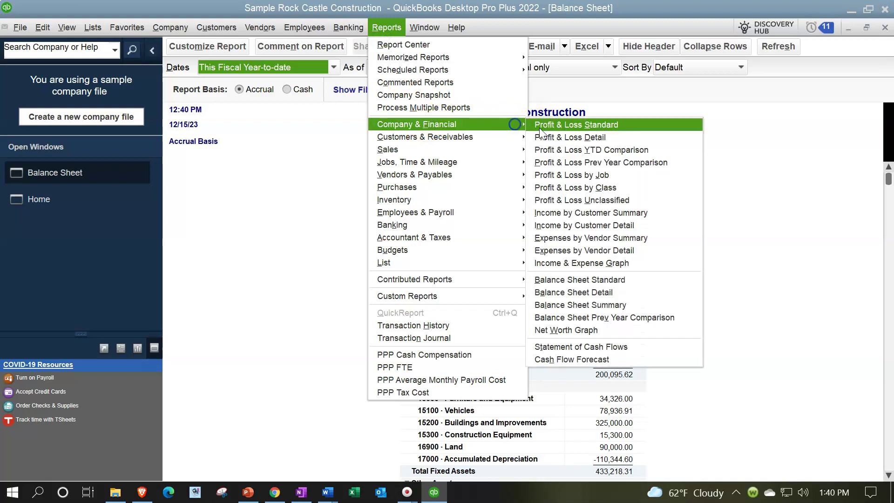
{"action": "left_click", "coordinate": [545, 124]}
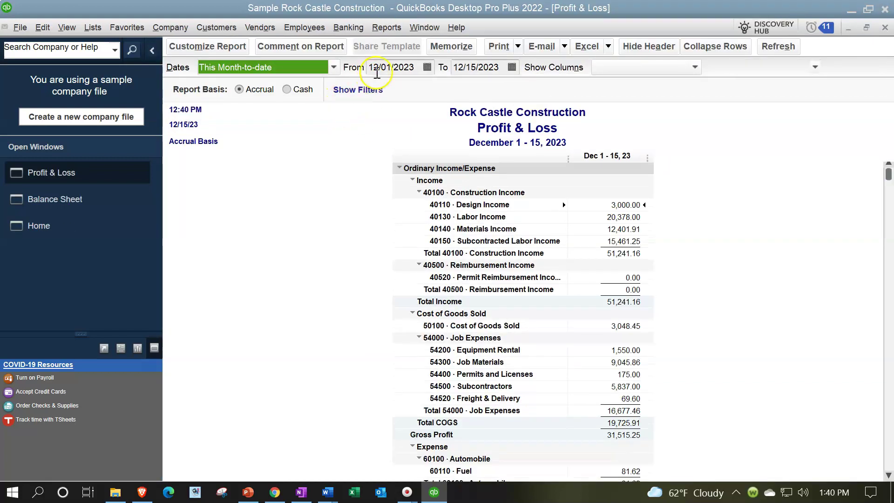
{"action": "left_click", "coordinate": [373, 67]}
{"action": "key", "text": "Delete"}
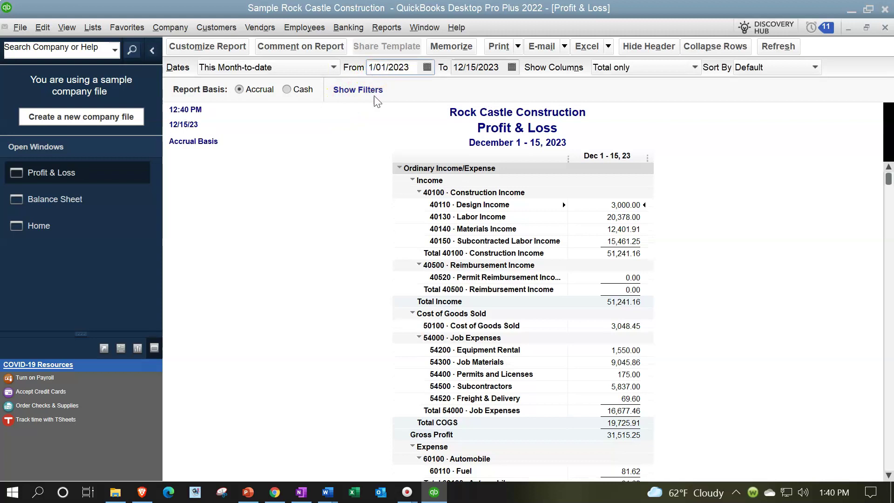
{"action": "key", "text": "Tab"}
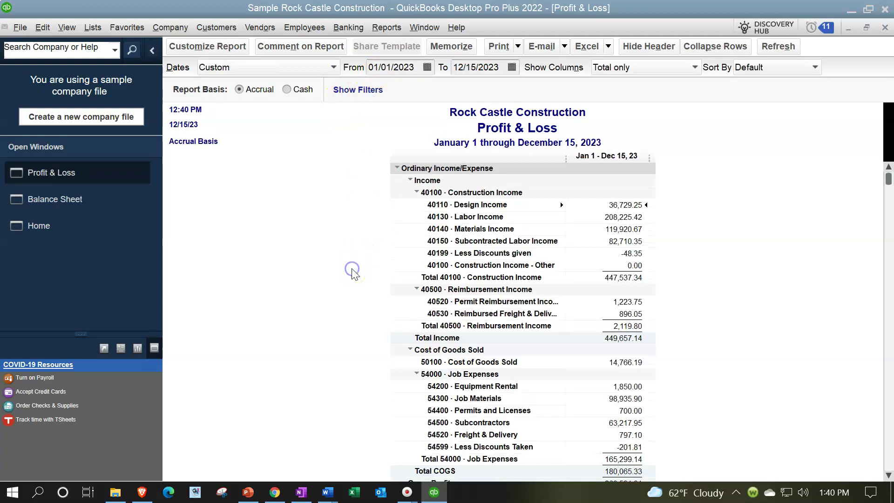
Return to the Balance Sheet, examine the Checking and Undeposited Funds balances, and open the transaction detail behind 12000 · Undeposited Funds
{"action": "key", "text": "ctrl+Tab"}
{"action": "left_click", "coordinate": [75, 175]}
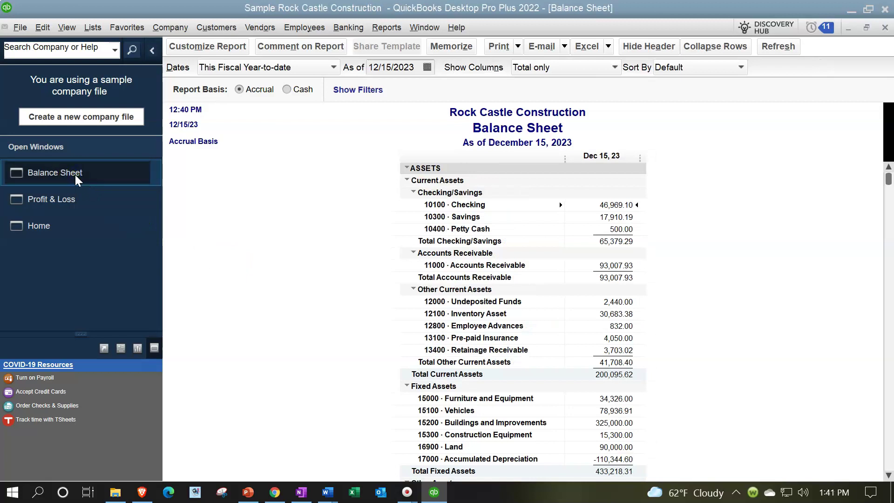
{"action": "left_click", "coordinate": [607, 303]}
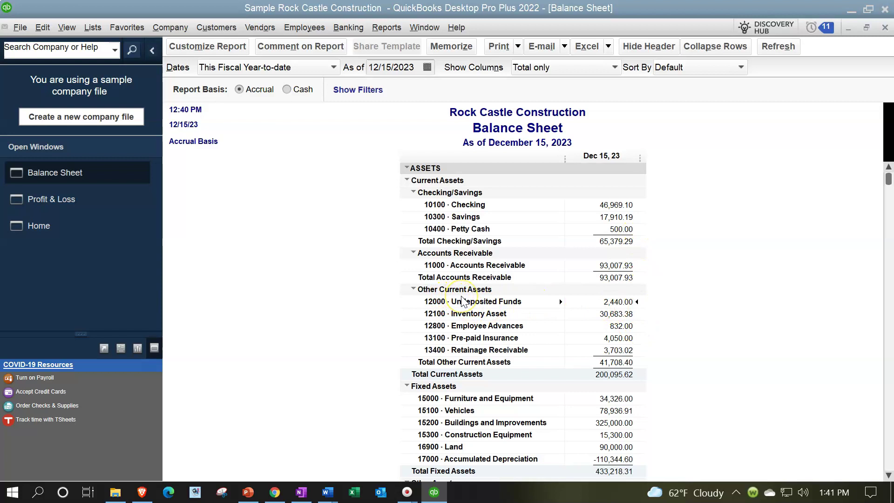
{"action": "left_click", "coordinate": [611, 205]}
{"action": "left_click", "coordinate": [621, 299]}
{"action": "double_click", "coordinate": [622, 301]}
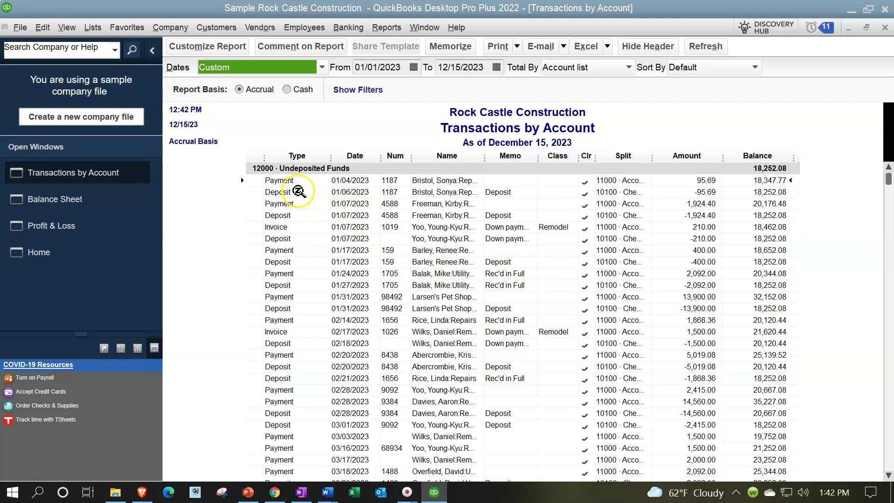
Open the 01/04/2023 payment from the Undeposited Funds transactions and compare it with the Home page workflow and the transaction list
{"action": "double_click", "coordinate": [700, 179]}
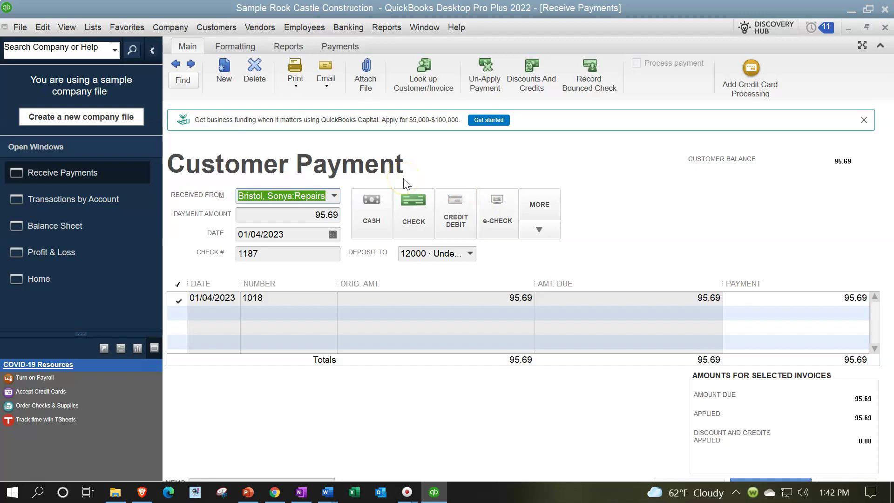
{"action": "left_click", "coordinate": [67, 277]}
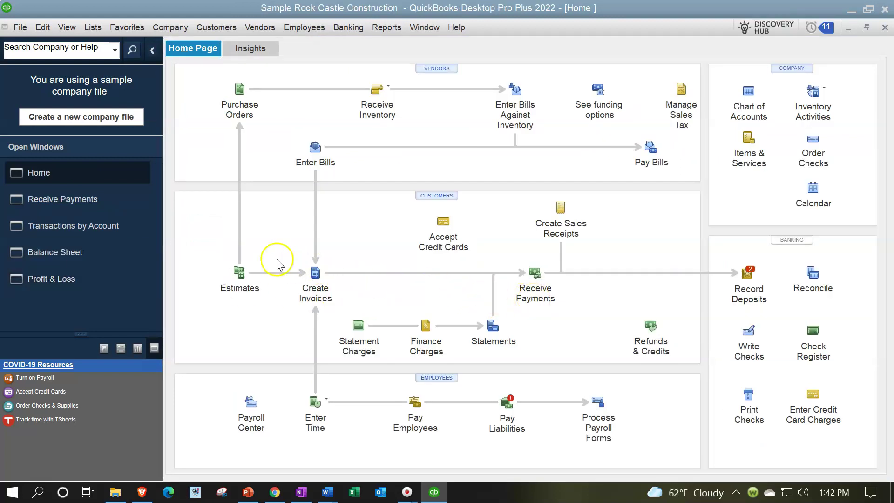
{"action": "left_click", "coordinate": [108, 228]}
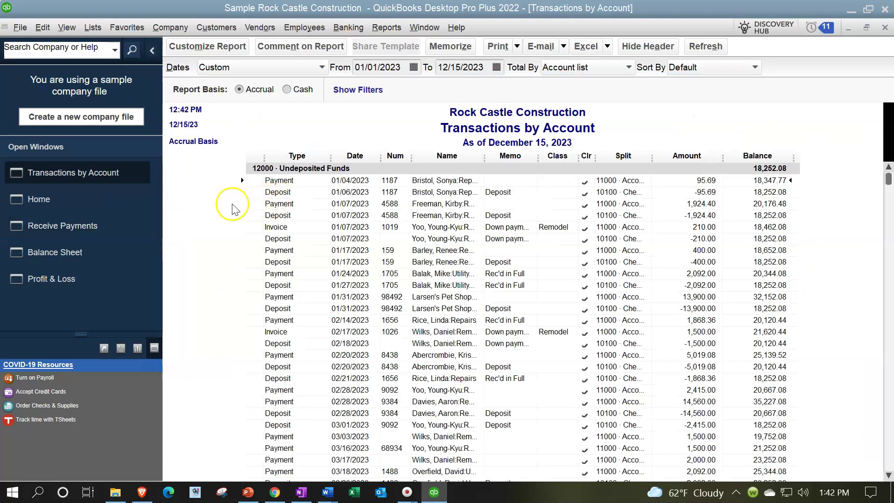
{"action": "left_click", "coordinate": [110, 221]}
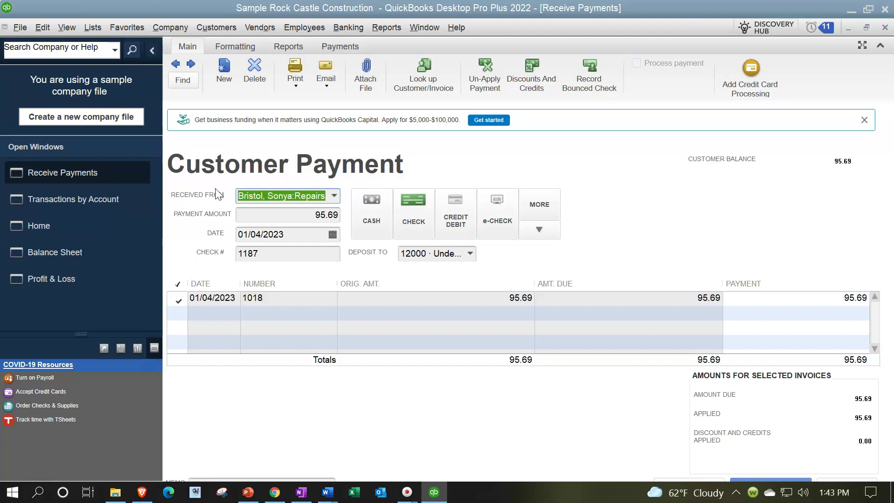
Close the payment form and the Undeposited Funds Transactions by Account report
{"action": "left_click", "coordinate": [884, 29]}
{"action": "left_click", "coordinate": [640, 115]}
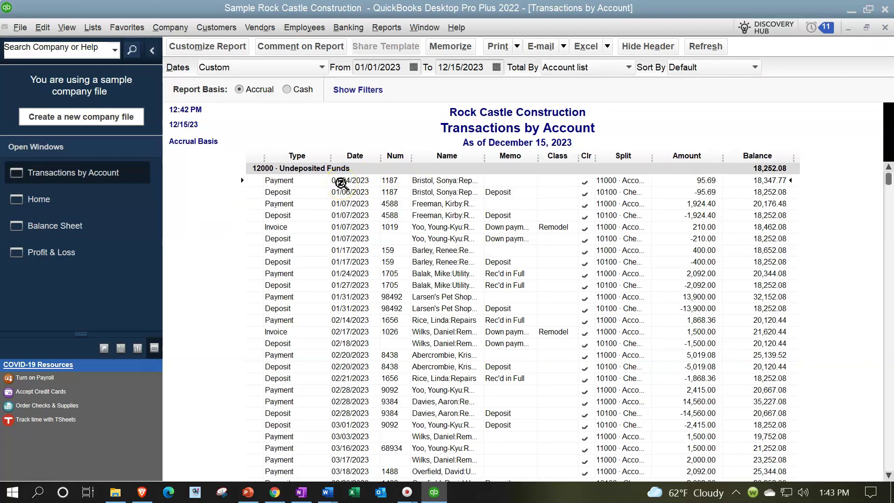
{"action": "left_click", "coordinate": [885, 28]}
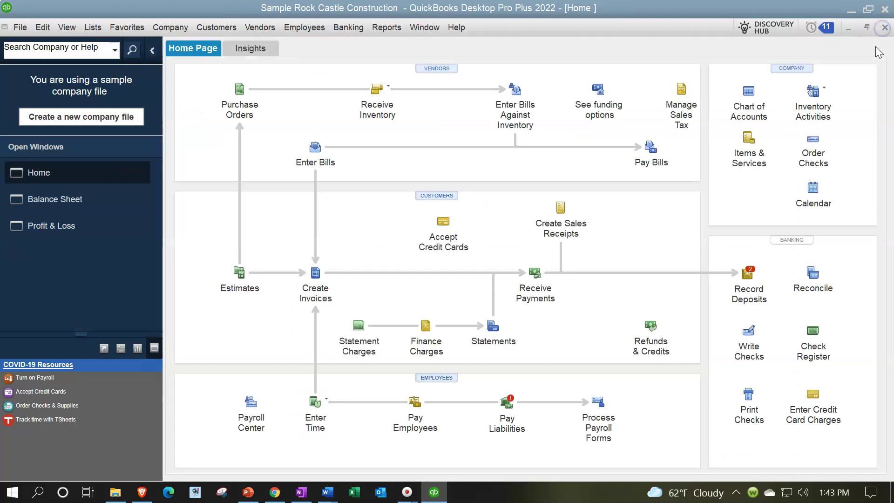
Drill into 11000 · Accounts Receivable from the Balance Sheet, review the 01/04/2023 payment, and close the payment form and the transaction report
{"action": "left_click", "coordinate": [58, 199]}
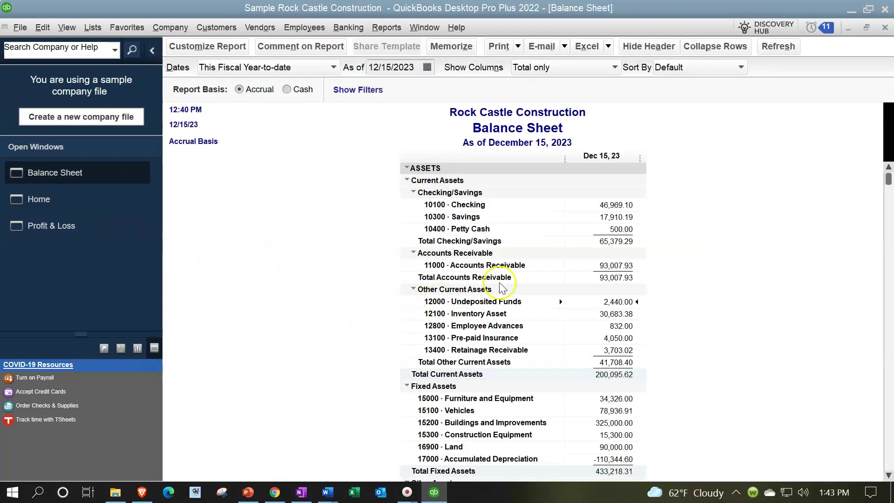
{"action": "double_click", "coordinate": [619, 266]}
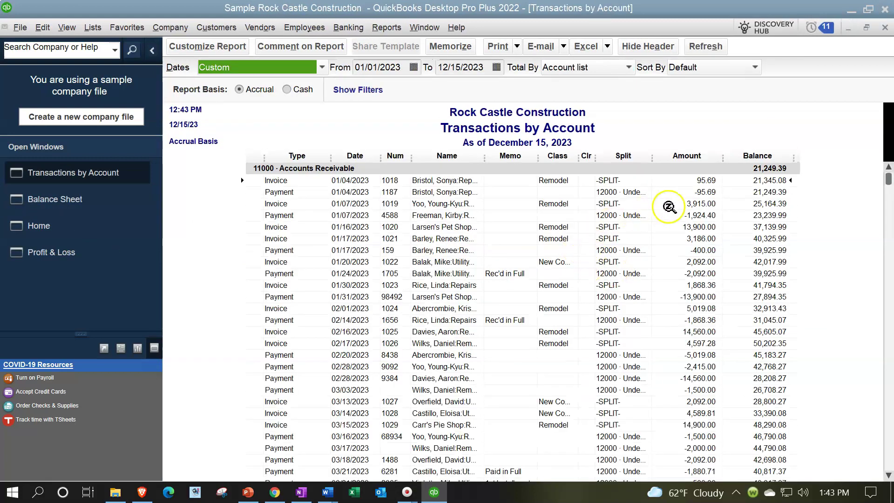
{"action": "left_click", "coordinate": [697, 192]}
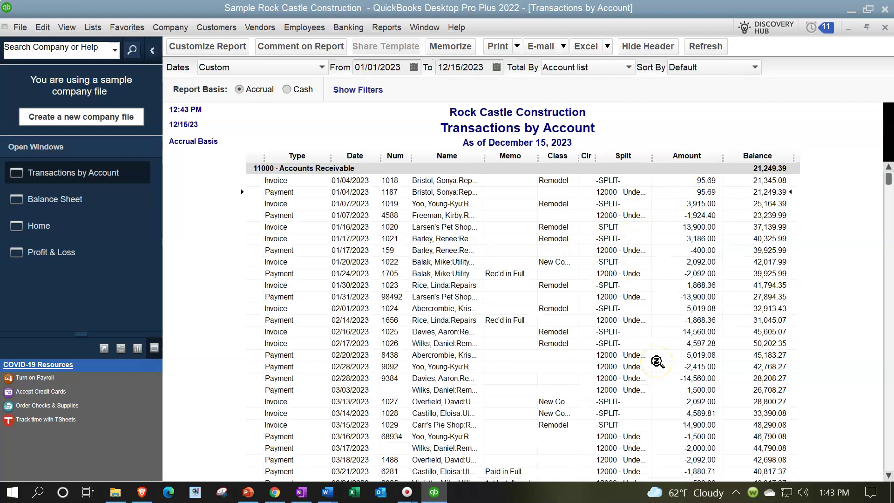
{"action": "left_click", "coordinate": [699, 181]}
{"action": "left_click", "coordinate": [700, 194]}
{"action": "left_click", "coordinate": [699, 195]}
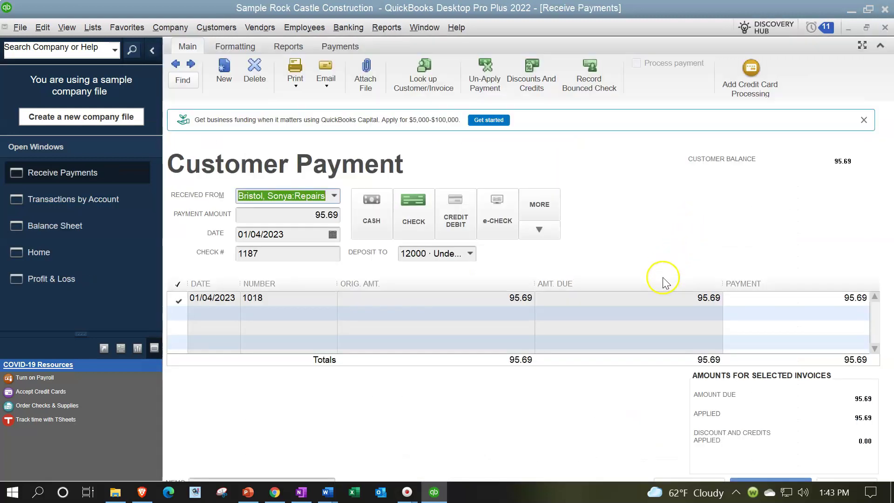
{"action": "left_click", "coordinate": [883, 28]}
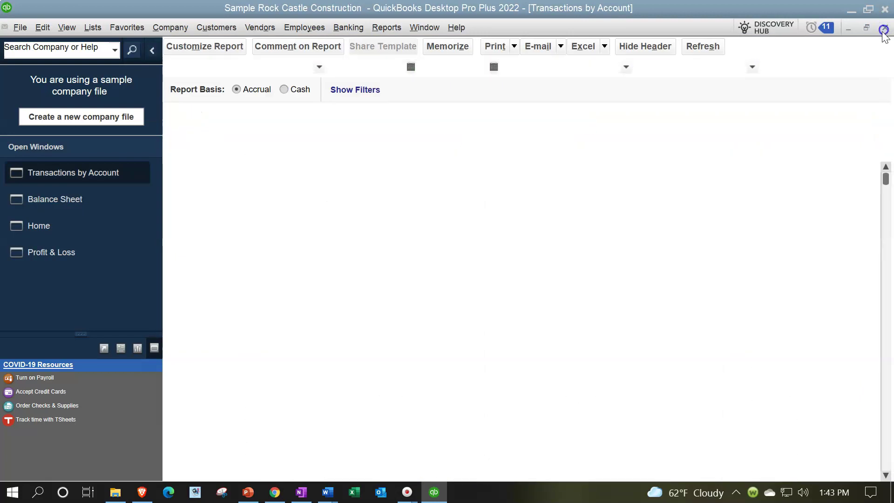
{"action": "left_click", "coordinate": [884, 29]}
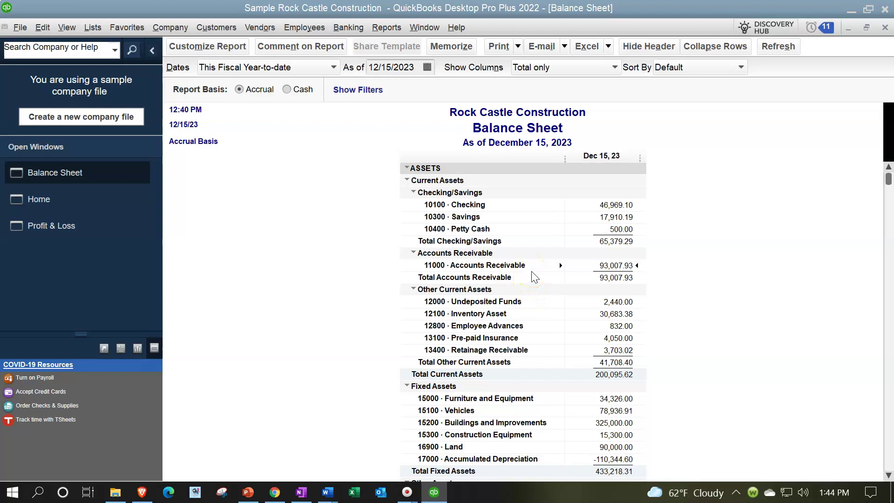
Open the Customer Balance Detail report, examine the customer invoices and payments through to the total, and close the report
{"action": "left_click", "coordinate": [387, 28]}
{"action": "left_click", "coordinate": [412, 125]}
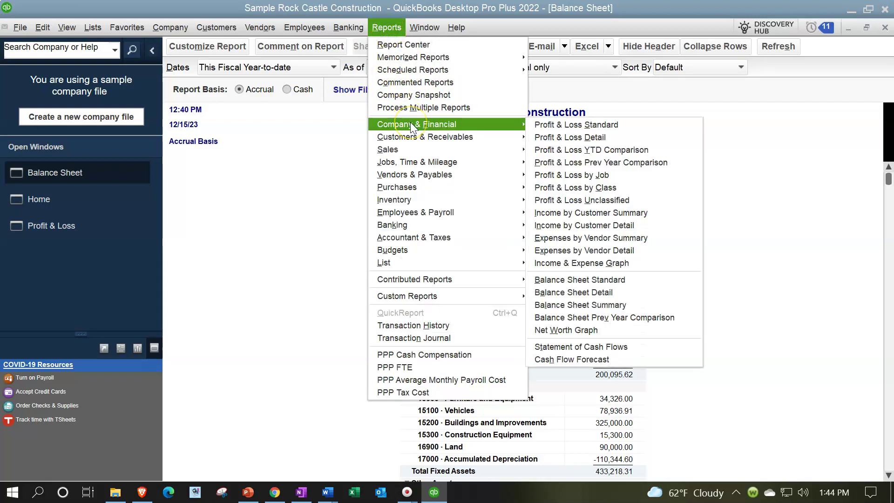
{"action": "mouse_move", "coordinate": [465, 136]}
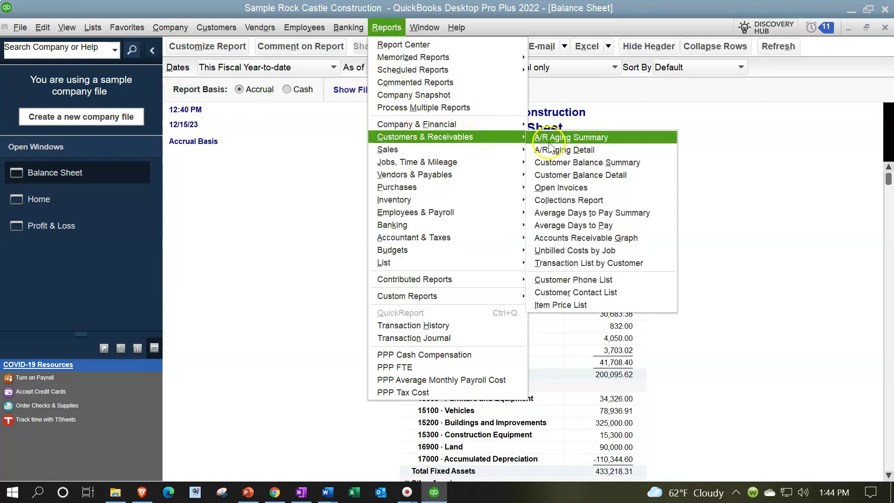
{"action": "left_click", "coordinate": [557, 175]}
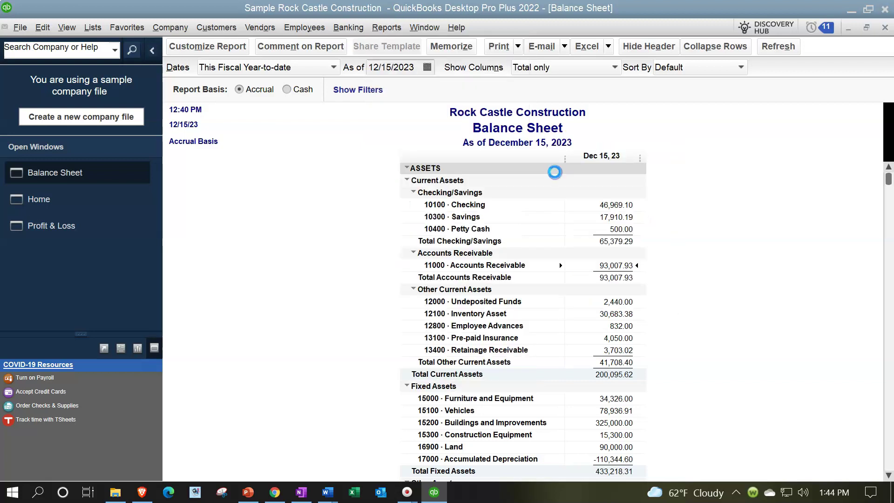
{"action": "scroll", "coordinate": [564, 391], "scroll_direction": "down", "scroll_amount": 20}
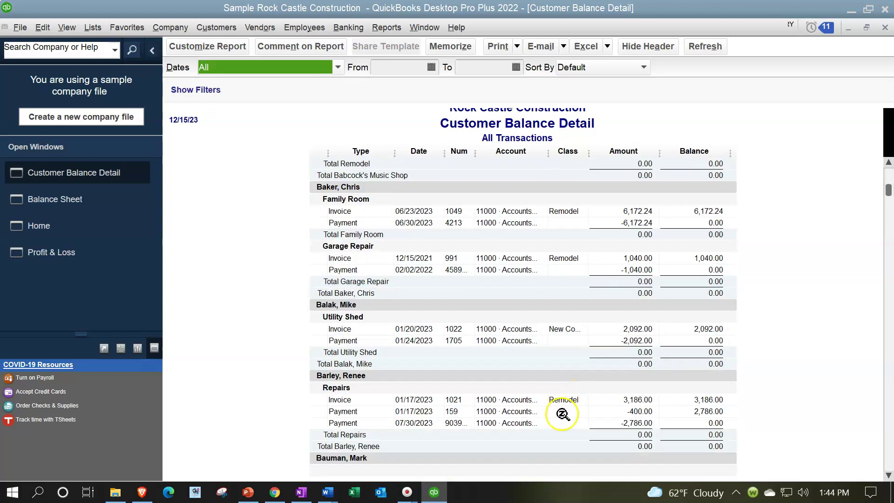
{"action": "scroll", "coordinate": [565, 423], "scroll_direction": "down", "scroll_amount": 15}
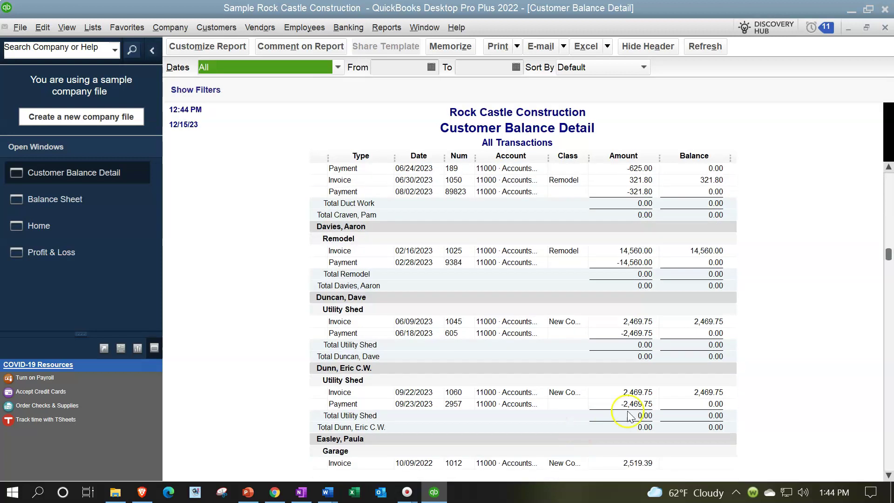
{"action": "scroll", "coordinate": [889, 259], "scroll_direction": "down", "scroll_amount": 3}
{"action": "left_click_drag", "start_coordinate": [889, 259], "coordinate": [888, 465]}
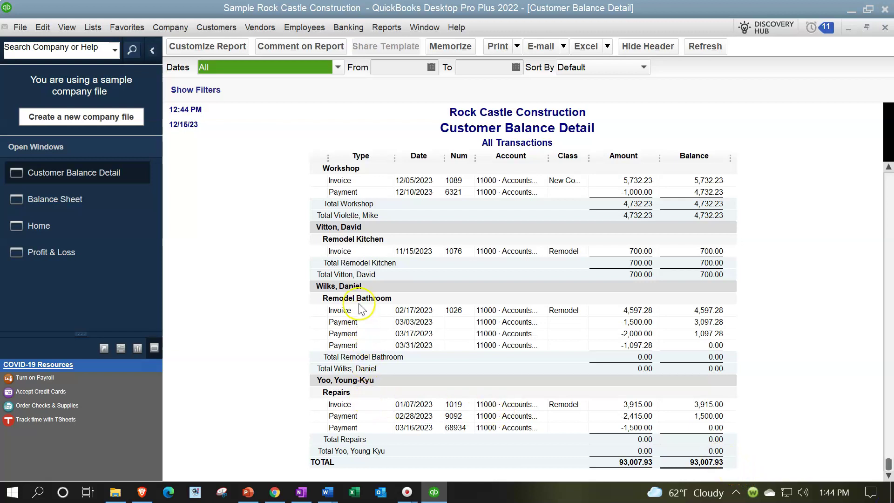
{"action": "left_click", "coordinate": [639, 192]}
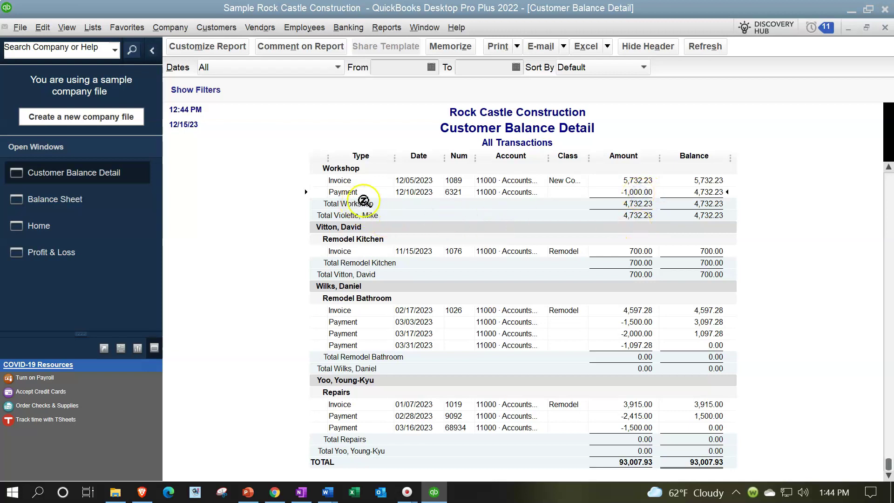
{"action": "left_click", "coordinate": [884, 27]}
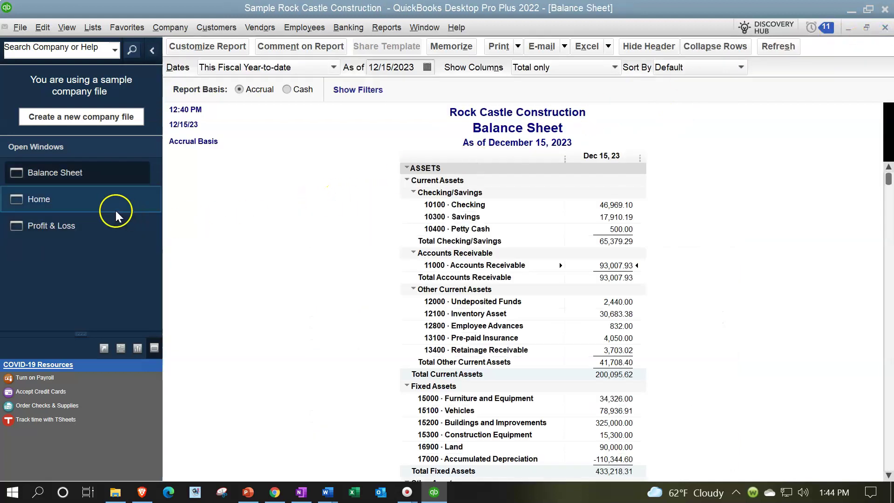
Go to the Home page, open the Customer Center and select the second customer in the list
{"action": "left_click", "coordinate": [52, 200]}
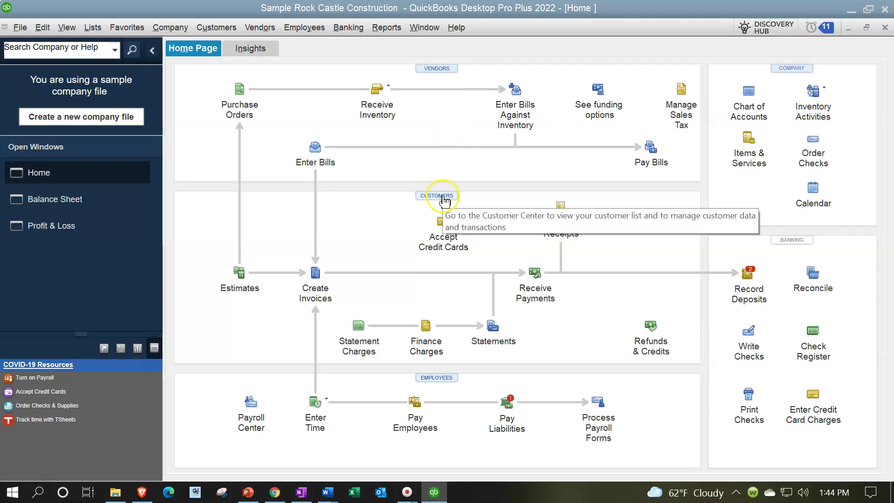
{"action": "left_click", "coordinate": [211, 28]}
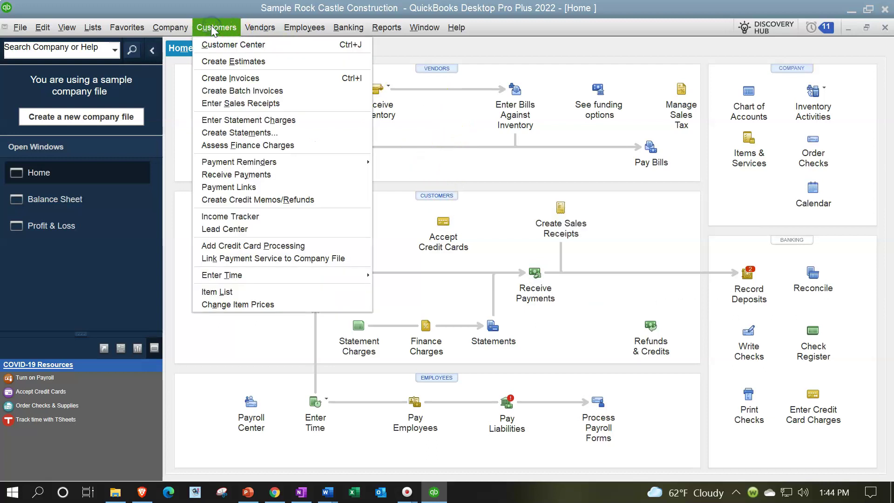
{"action": "left_click", "coordinate": [211, 45]}
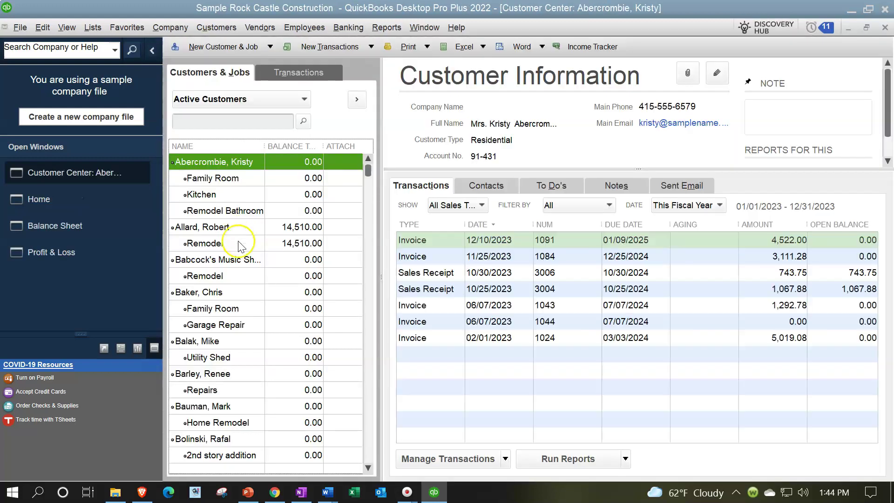
{"action": "left_click", "coordinate": [198, 228]}
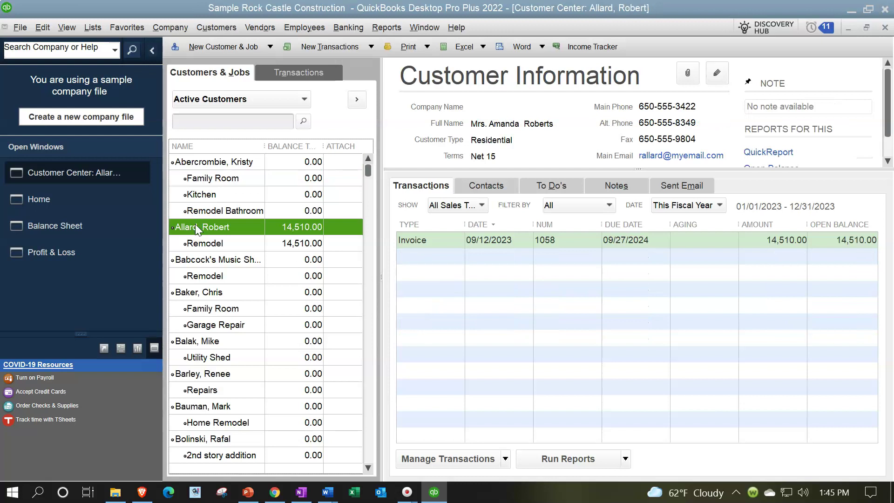
Filter the customer list to Customers with Open Balances and open the first customer's 09/12/2023 invoice
{"action": "left_click", "coordinate": [303, 98]}
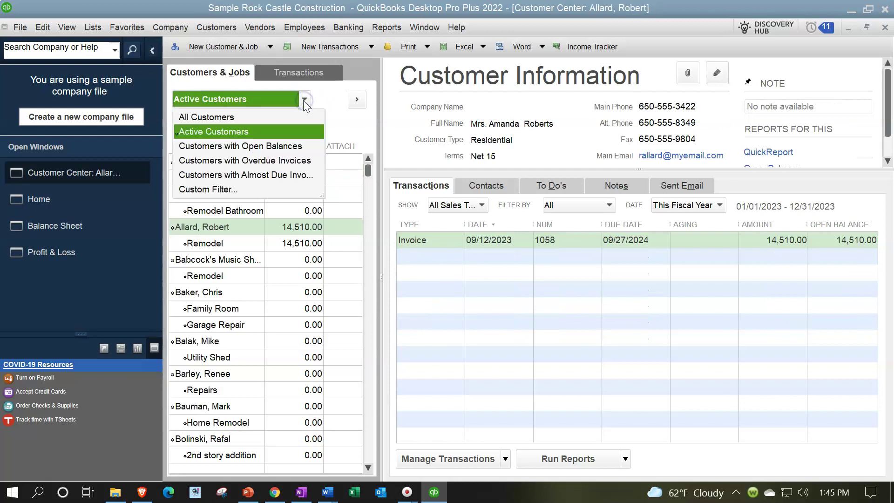
{"action": "left_click", "coordinate": [253, 145]}
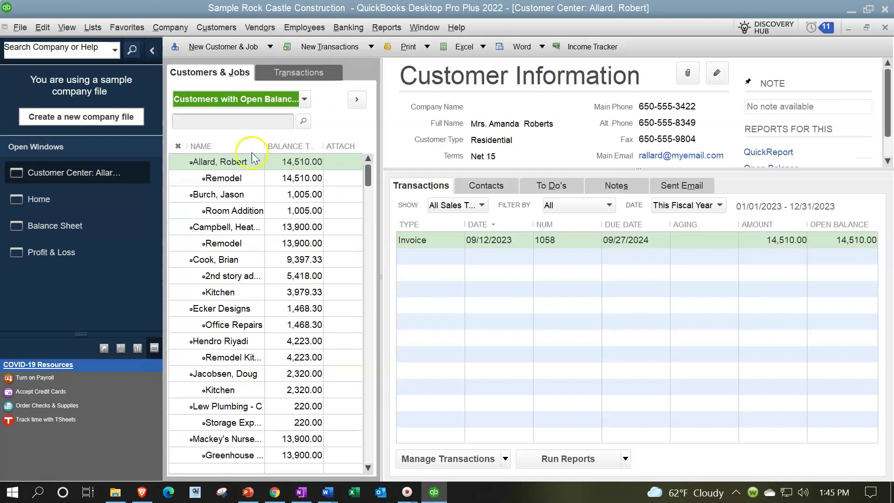
{"action": "left_click", "coordinate": [230, 162]}
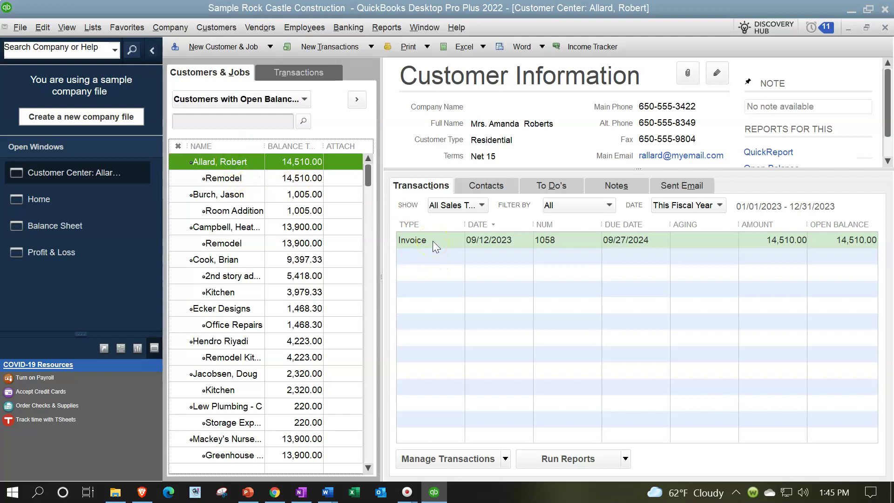
{"action": "left_click", "coordinate": [432, 241]}
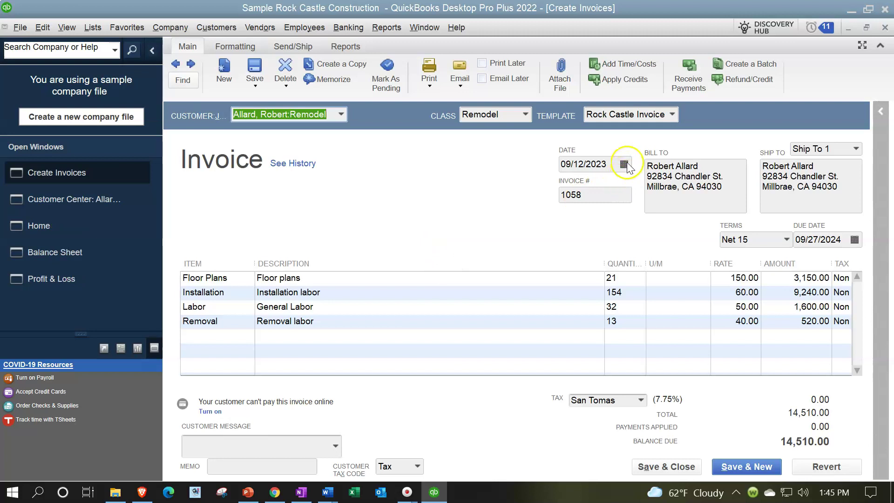
Start receiving a payment from the open 09/12/2023 invoice, discard it without recording, and close the invoice
{"action": "left_click", "coordinate": [680, 82]}
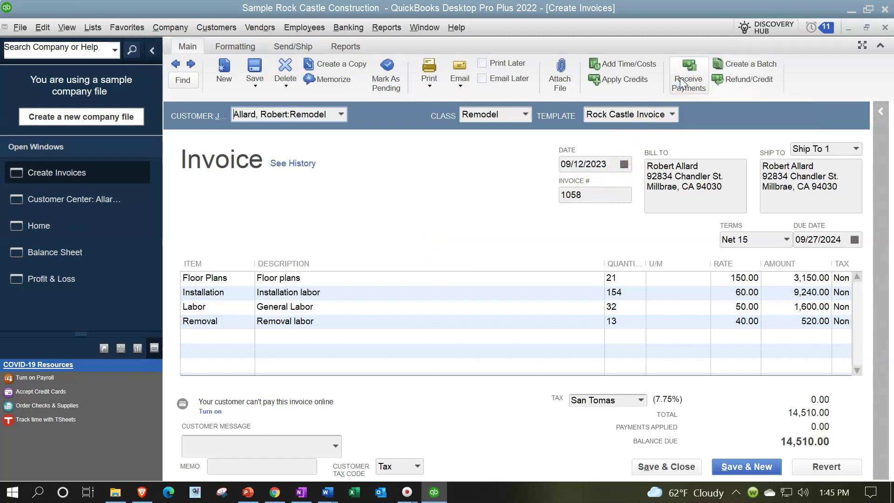
{"action": "key", "text": "ctrl+Tab"}
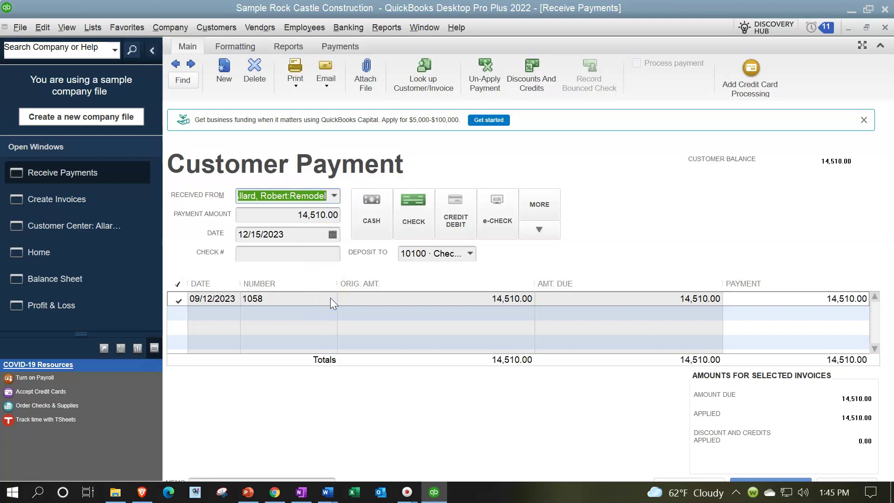
{"action": "left_click", "coordinate": [887, 30]}
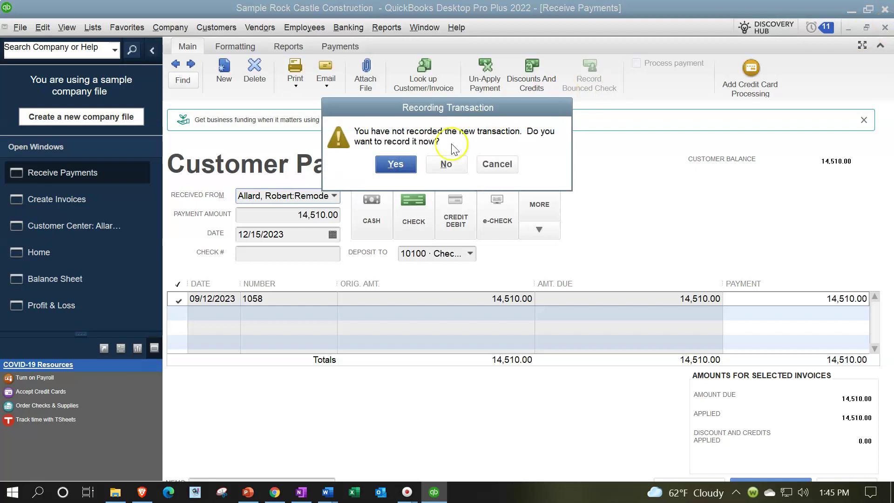
{"action": "left_click", "coordinate": [445, 166]}
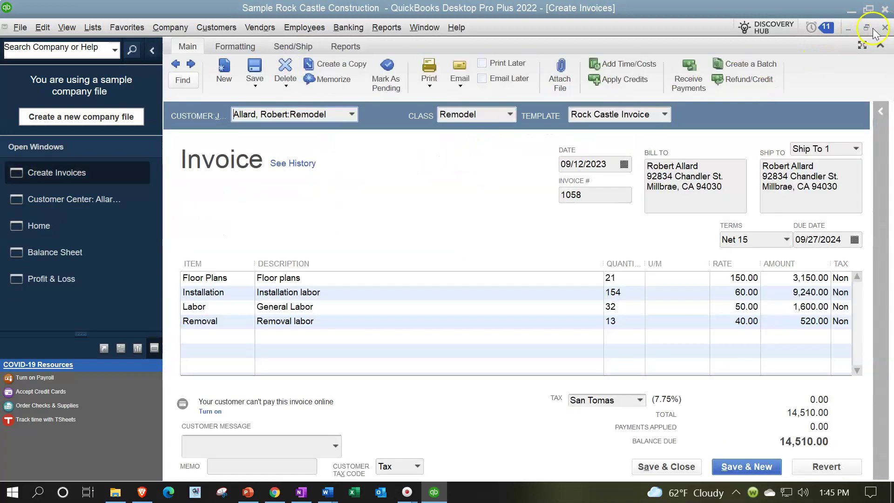
{"action": "left_click", "coordinate": [885, 28]}
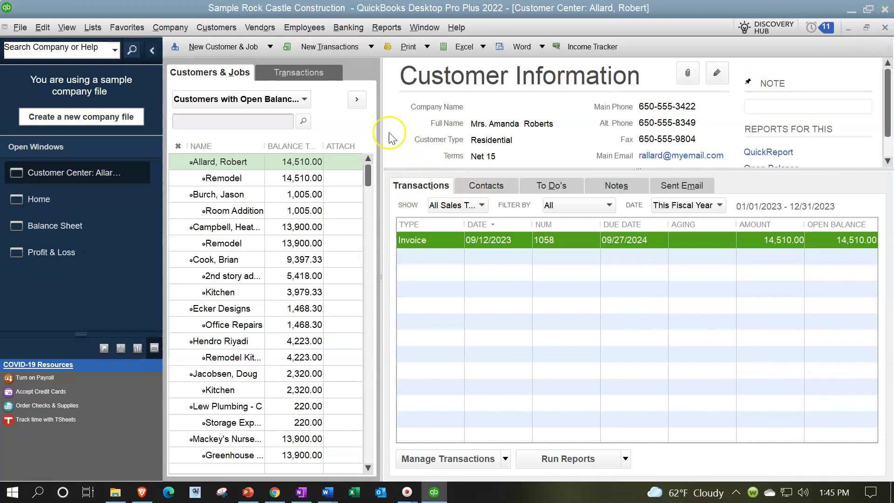
Show the Customer Center's invoice transactions in a wider view and filter them to Open Invoices
{"action": "left_click", "coordinate": [277, 70]}
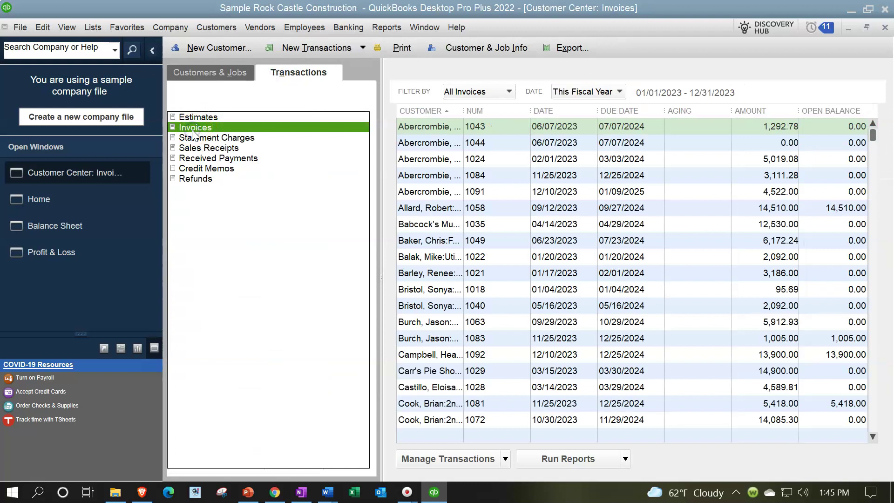
{"action": "left_click", "coordinate": [153, 52]}
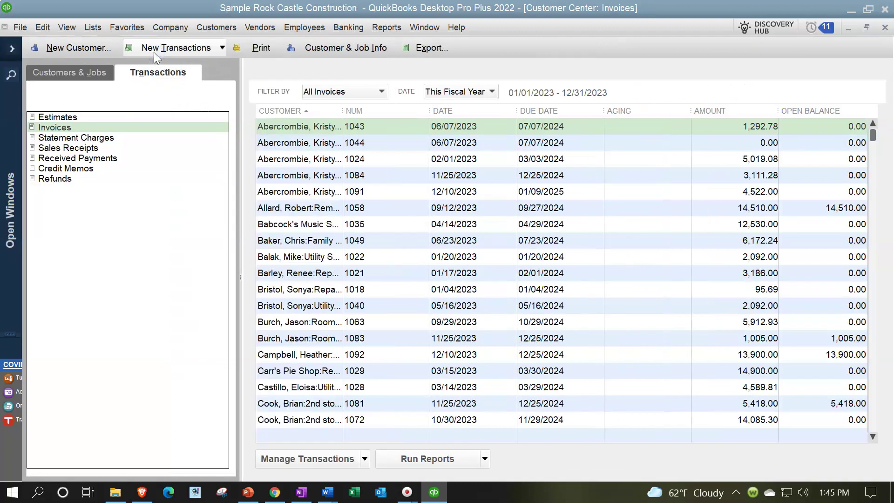
{"action": "left_click", "coordinate": [380, 93]}
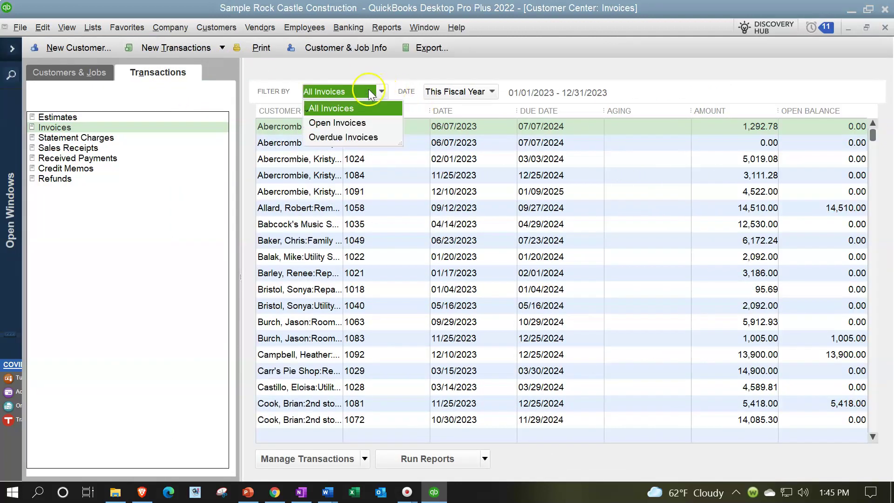
{"action": "left_click", "coordinate": [347, 123]}
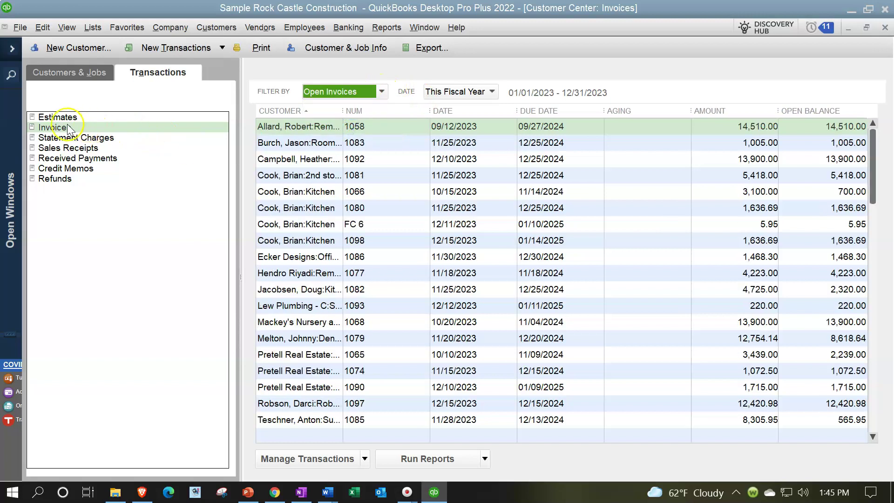
Open the 11/25/2023 invoice for the 2nd story addition job and start receiving its payment
{"action": "right_click", "coordinate": [394, 126]}
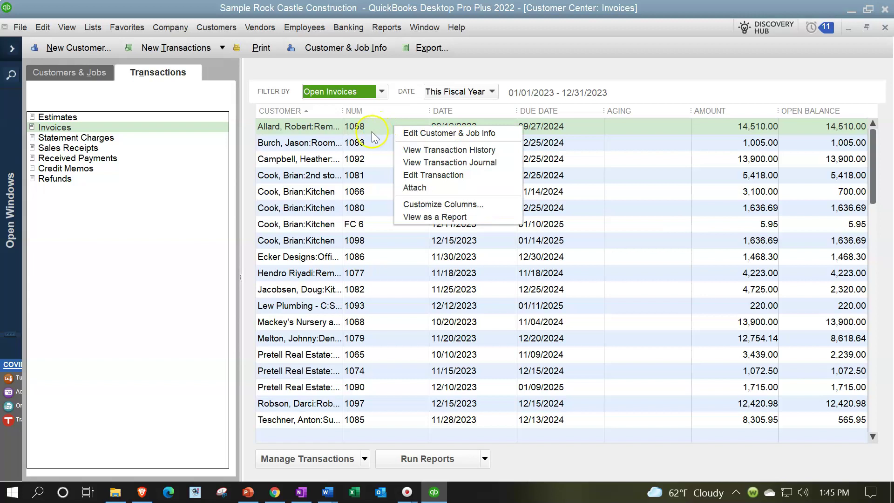
{"action": "left_click", "coordinate": [358, 144]}
{"action": "double_click", "coordinate": [363, 174]}
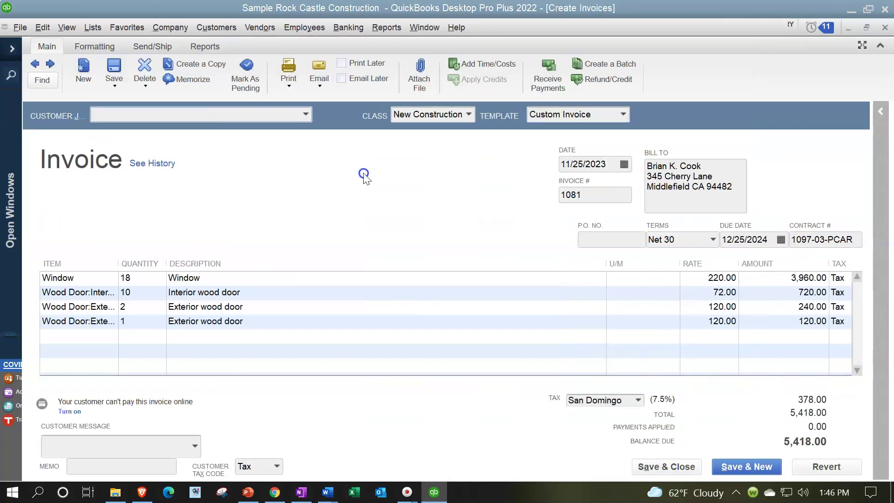
{"action": "left_click", "coordinate": [555, 90]}
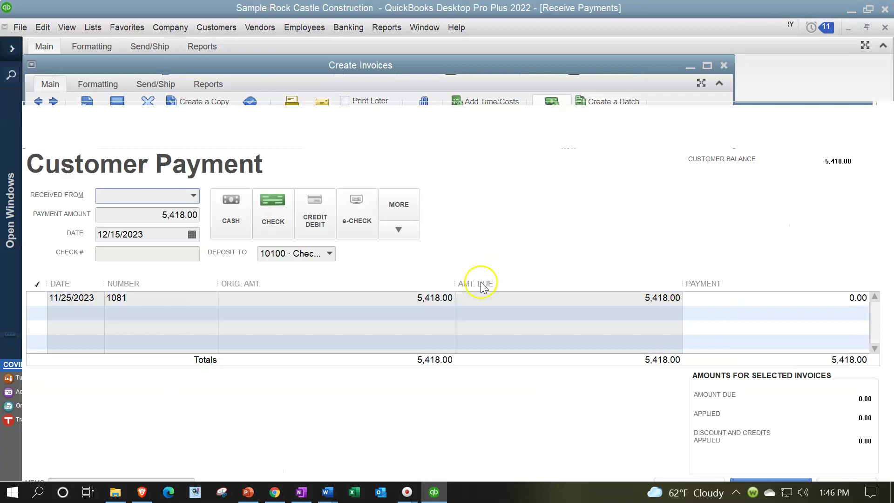
{"action": "left_click", "coordinate": [493, 298]}
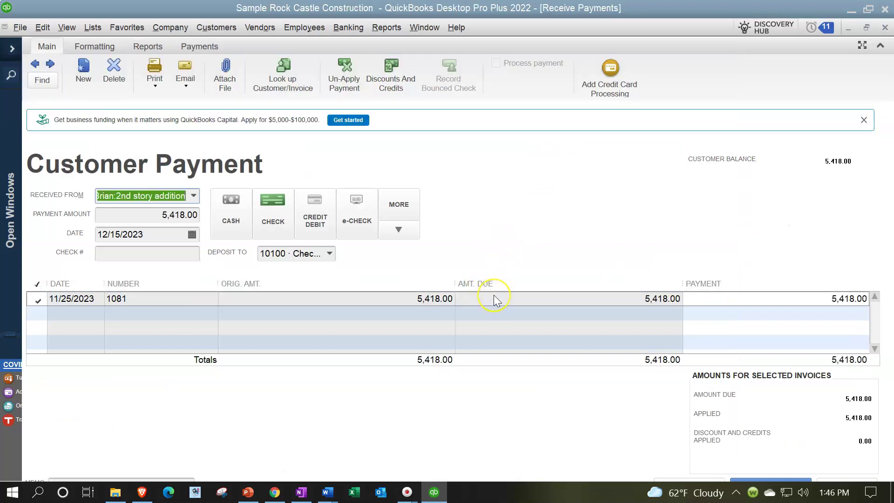
Close the customer payment without recording it, restore the open windows list, and return to the Home page
{"action": "left_click", "coordinate": [885, 28]}
{"action": "left_click", "coordinate": [452, 164]}
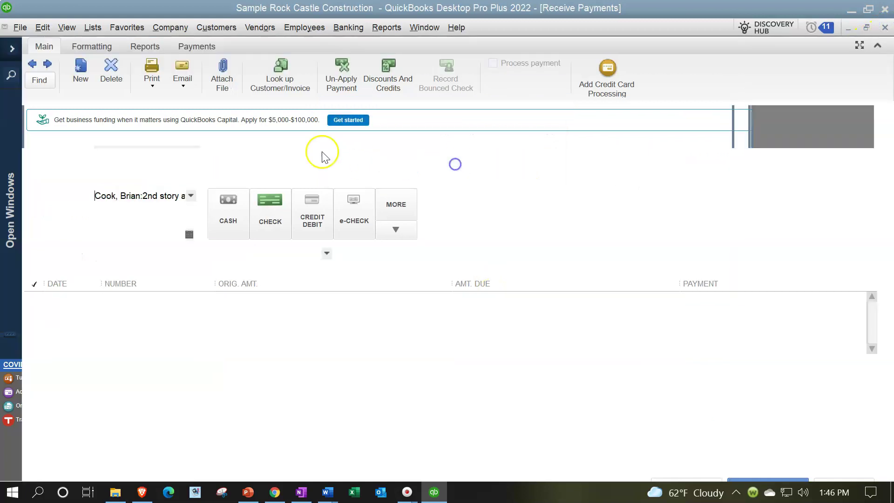
{"action": "left_click", "coordinate": [9, 56]}
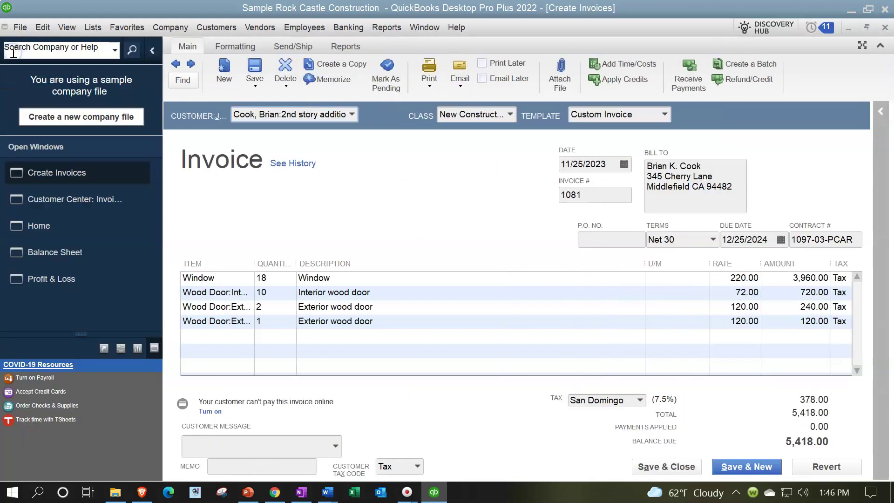
{"action": "left_click", "coordinate": [54, 225]}
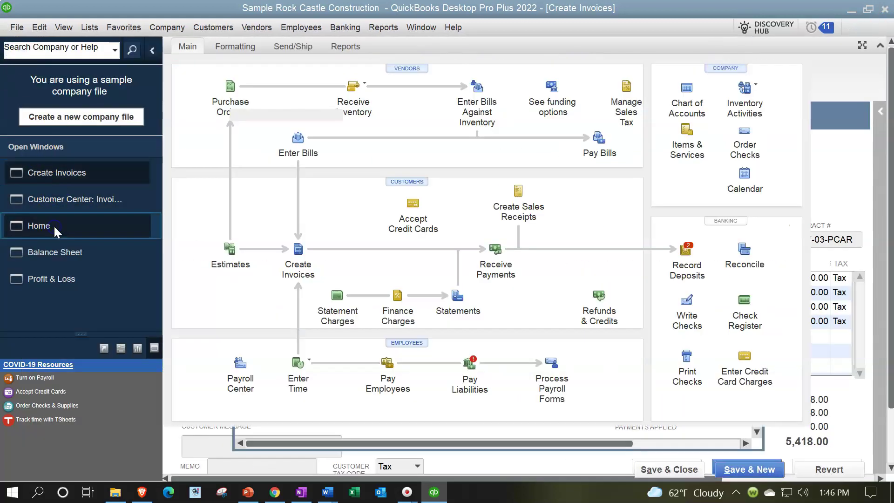
{"action": "left_click", "coordinate": [260, 311]}
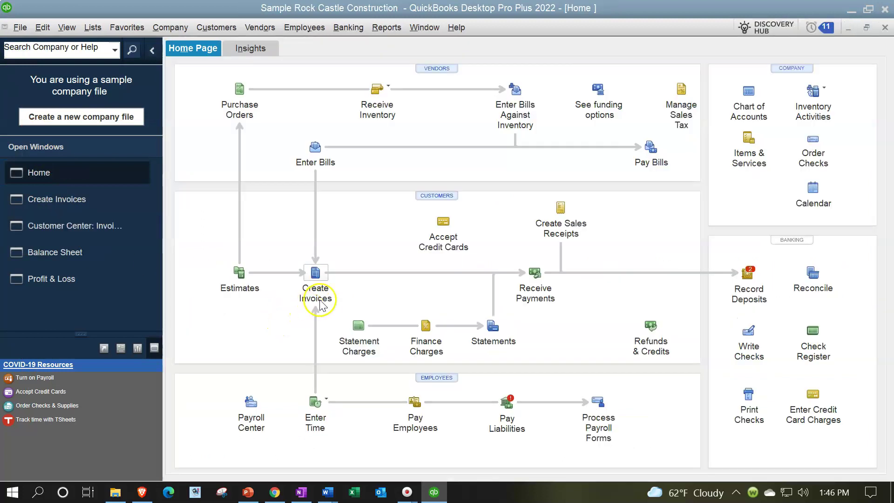